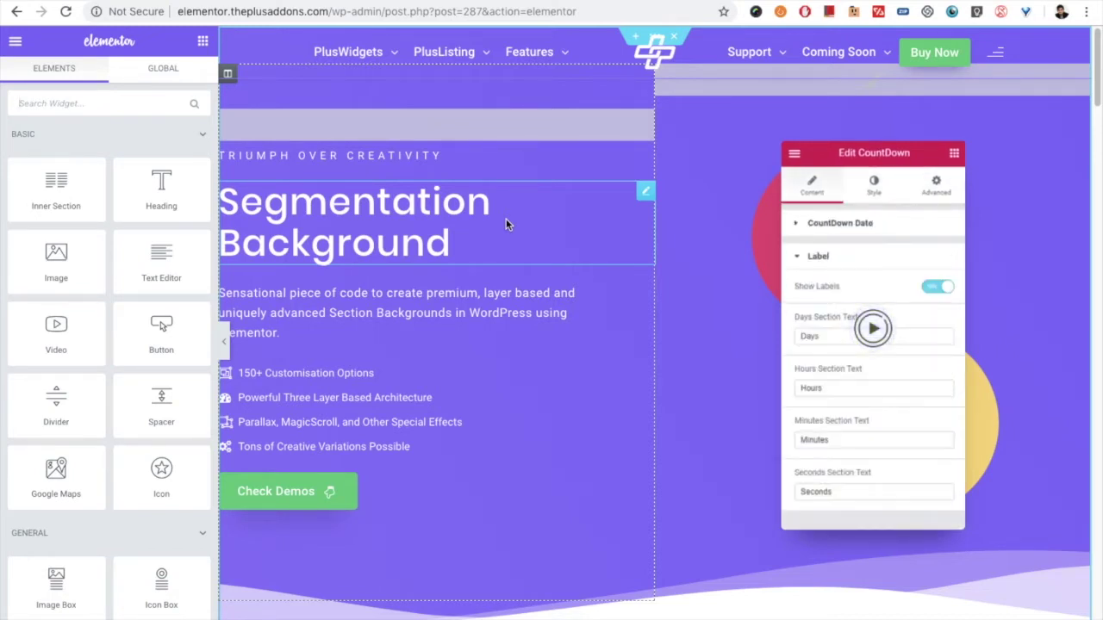
- Scroll through the starry, discount, jellyfish and fencing demo sections, then back to the dancer row
scroll(506, 224, "down", 5)
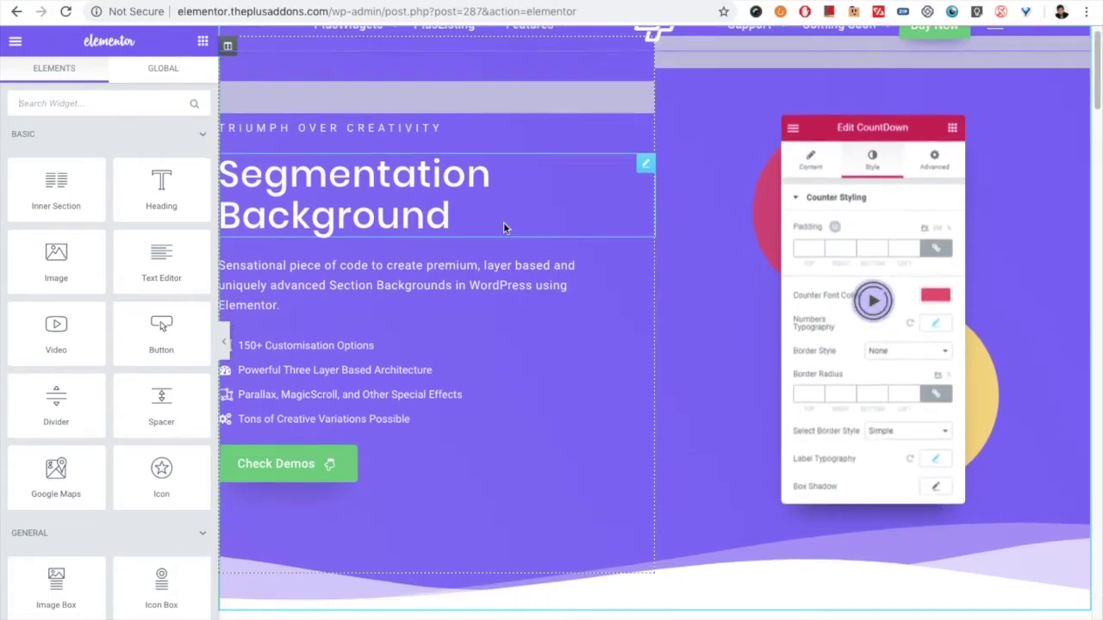
scroll(505, 226, "down", 5)
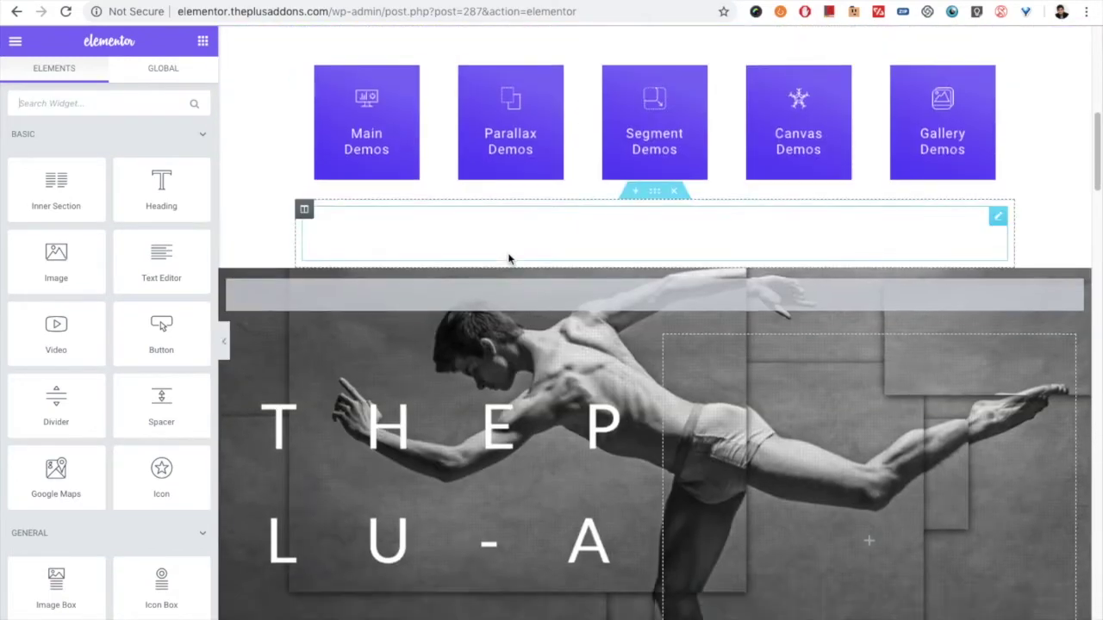
scroll(609, 320, "up", 2)
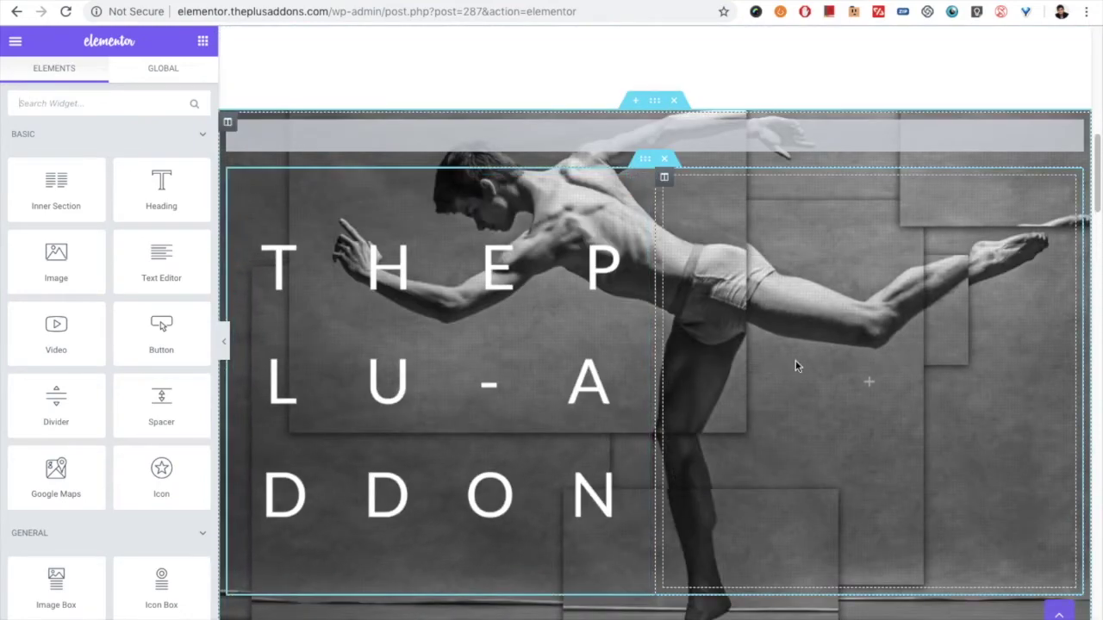
scroll(584, 303, "down", 5)
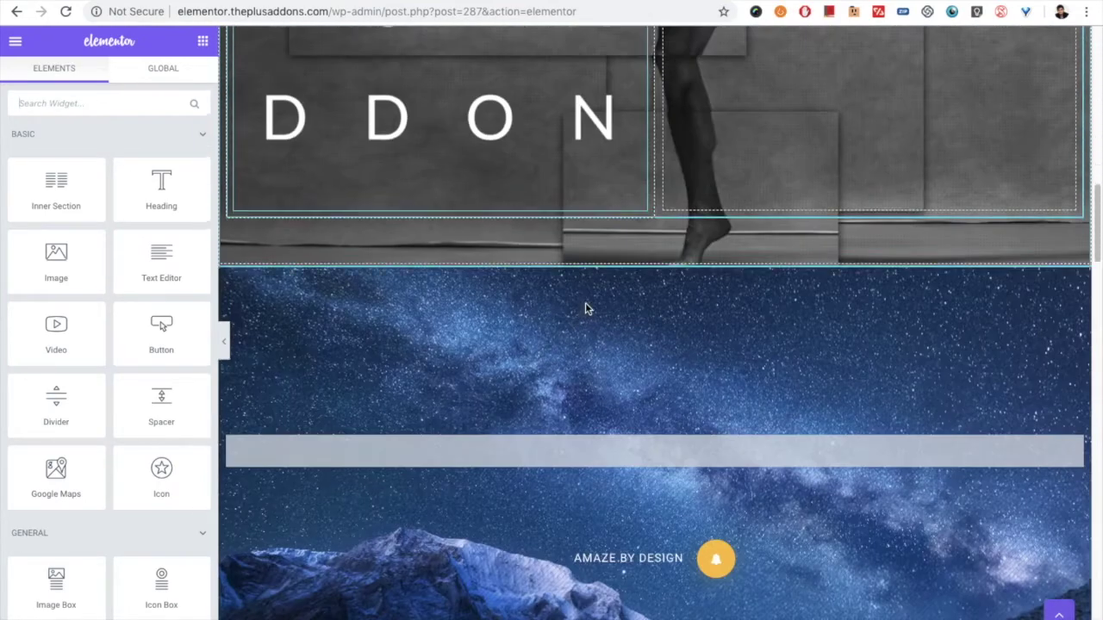
scroll(586, 306, "down", 4)
scroll(582, 289, "up", 2)
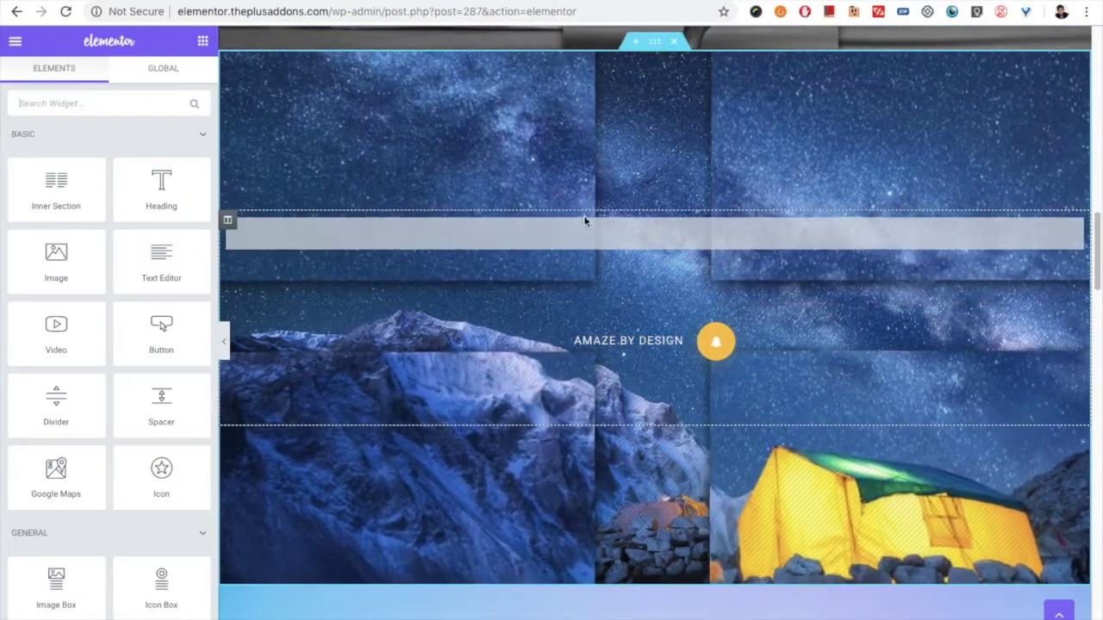
scroll(588, 226, "down", 2)
scroll(589, 227, "down", 4)
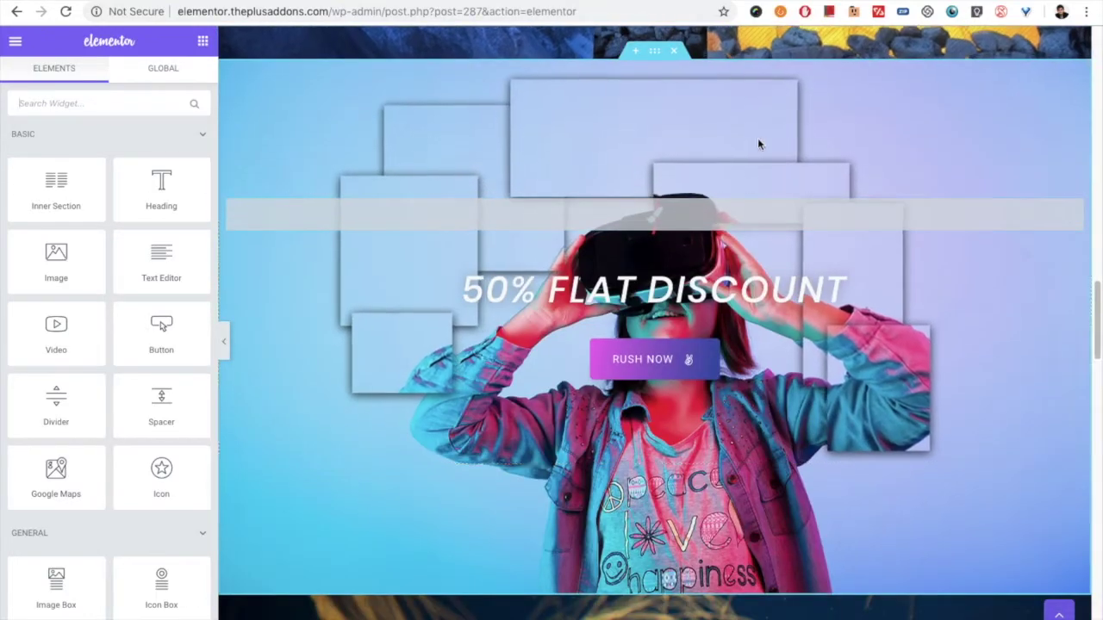
scroll(670, 315, "down", 3)
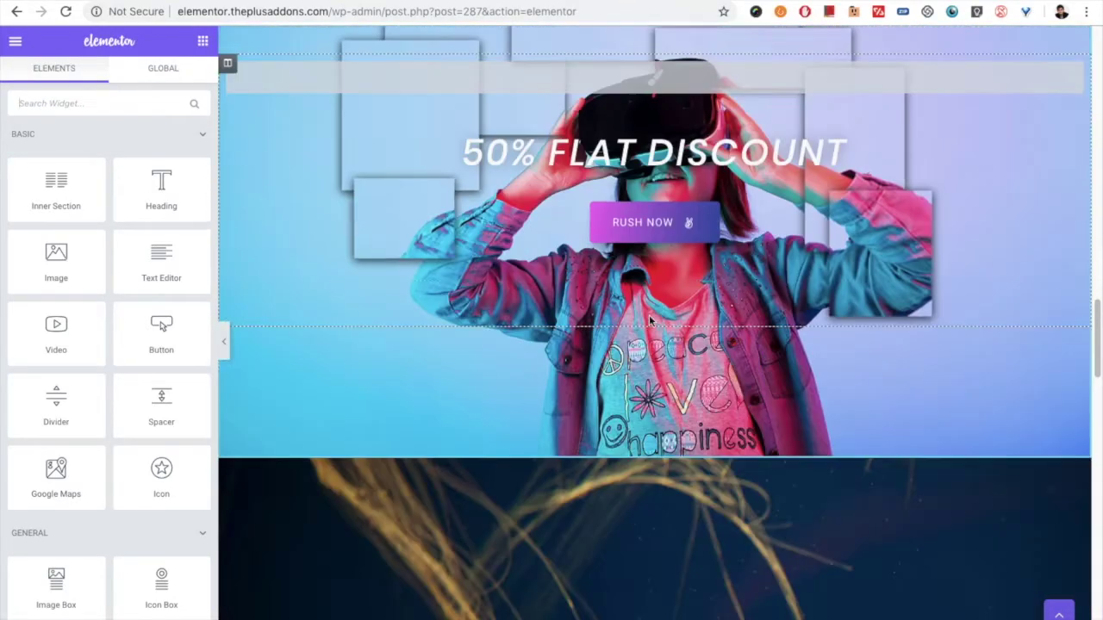
scroll(670, 315, "down", 4)
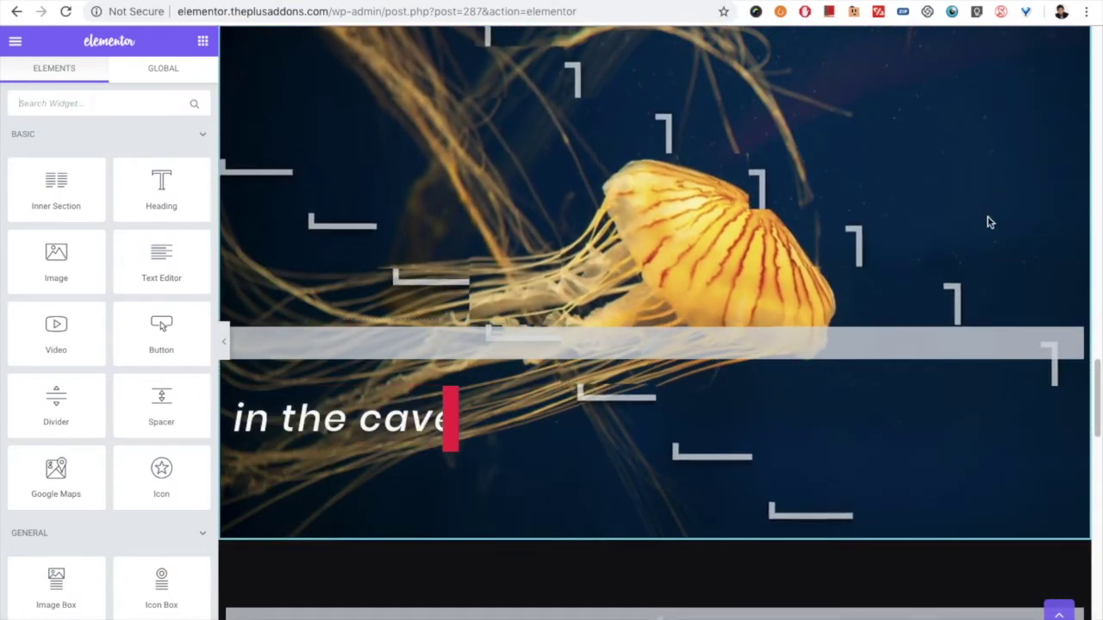
scroll(635, 263, "down", 2)
scroll(635, 262, "down", 6)
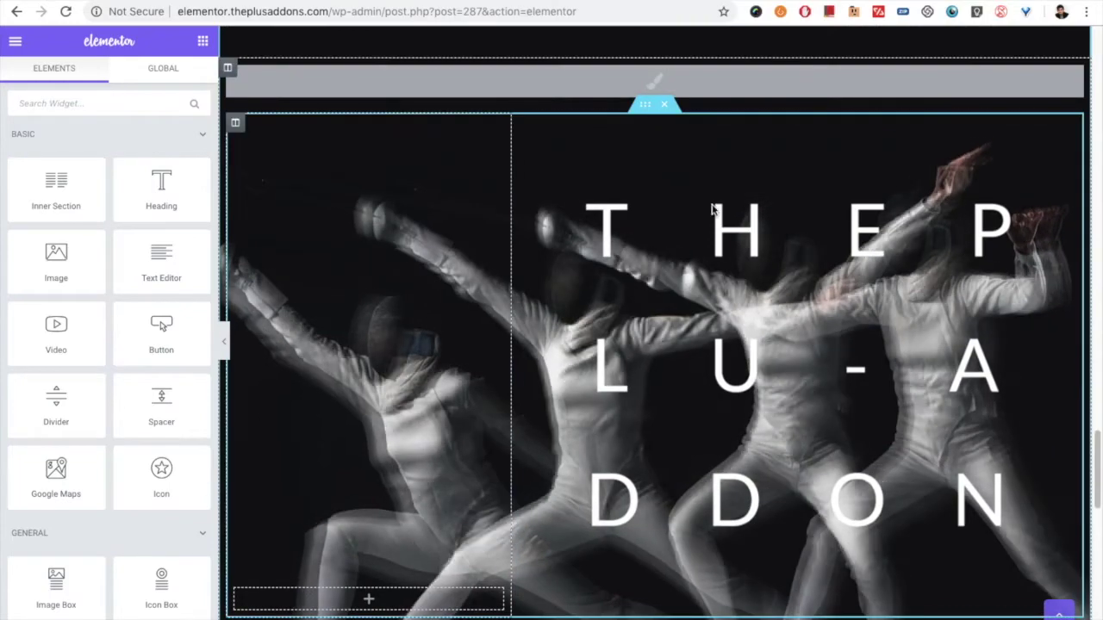
scroll(461, 215, "up", 15)
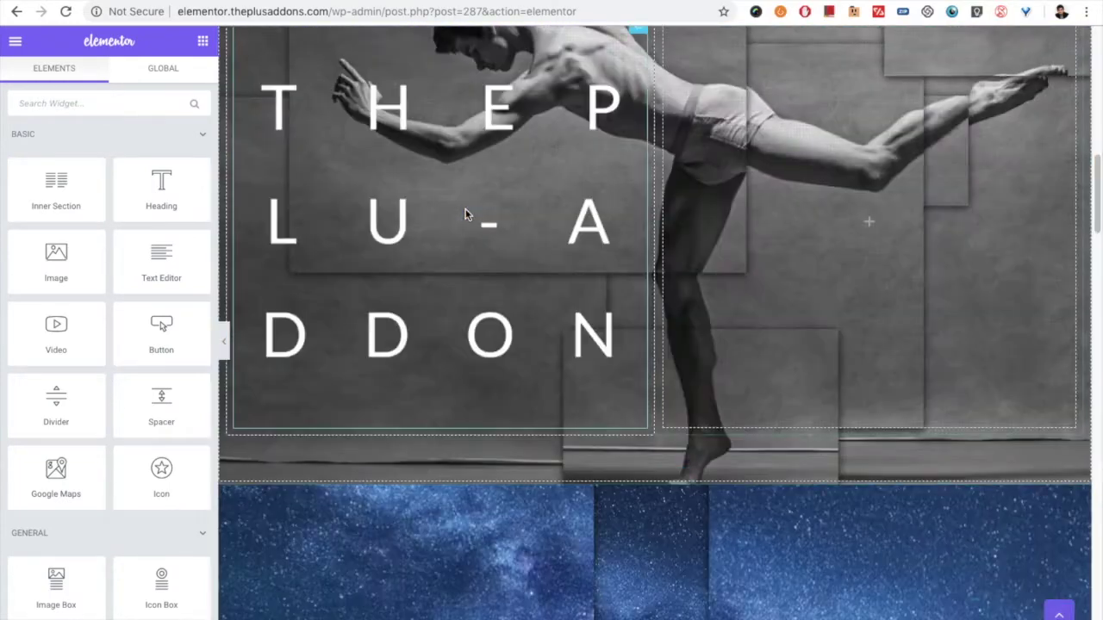
scroll(465, 215, "down", 2)
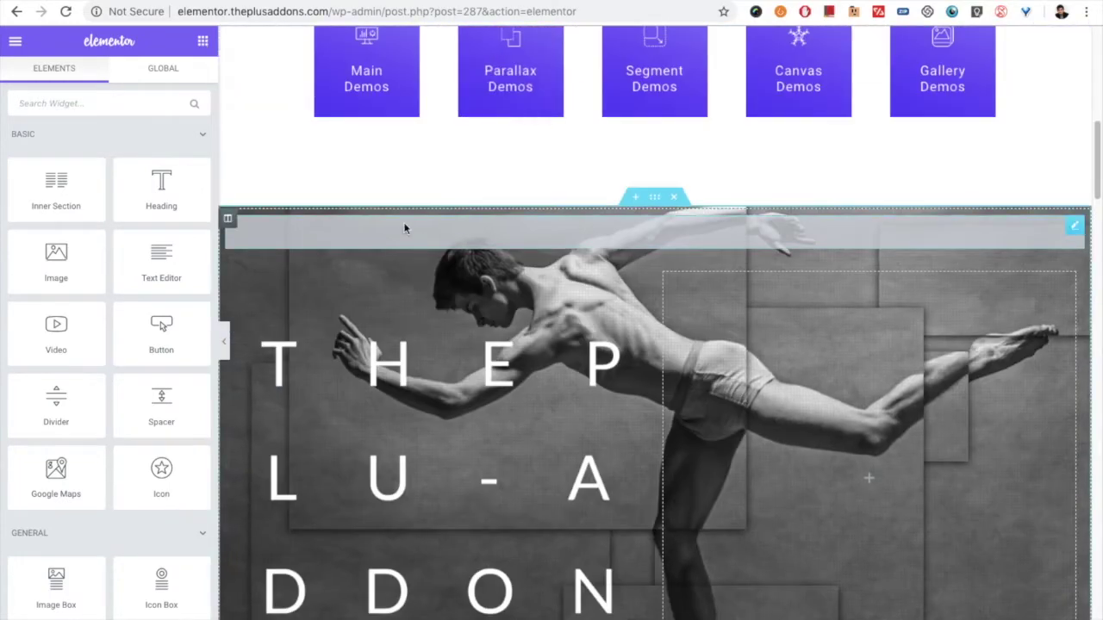
- Open the dancer row's background settings and keep Image Segmentation as the Deep Layer type
left_click(226, 179)
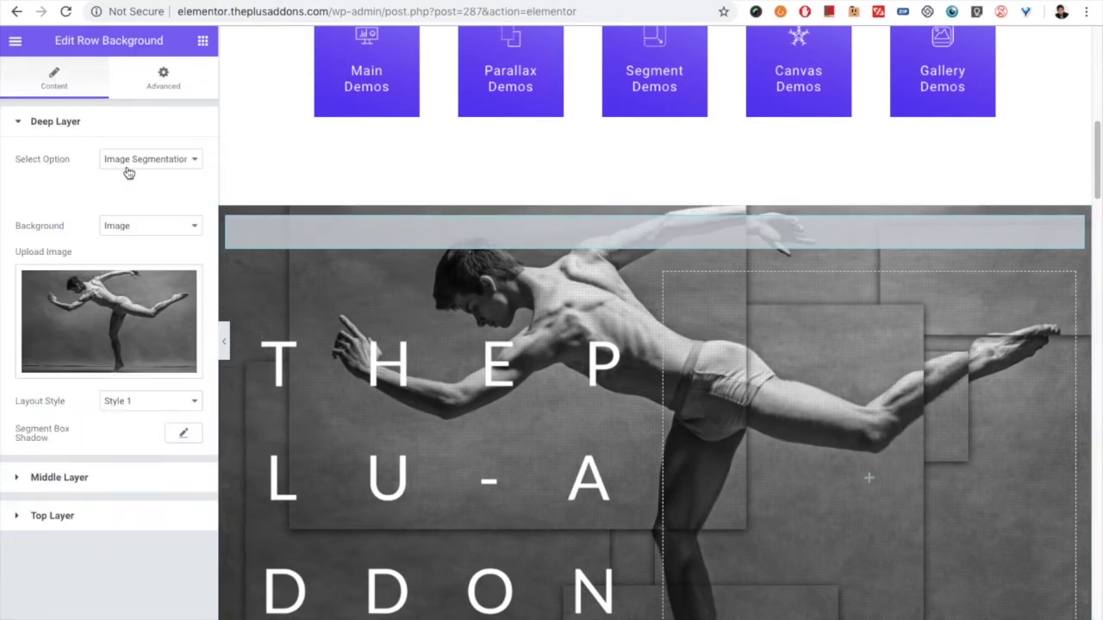
left_click(57, 121)
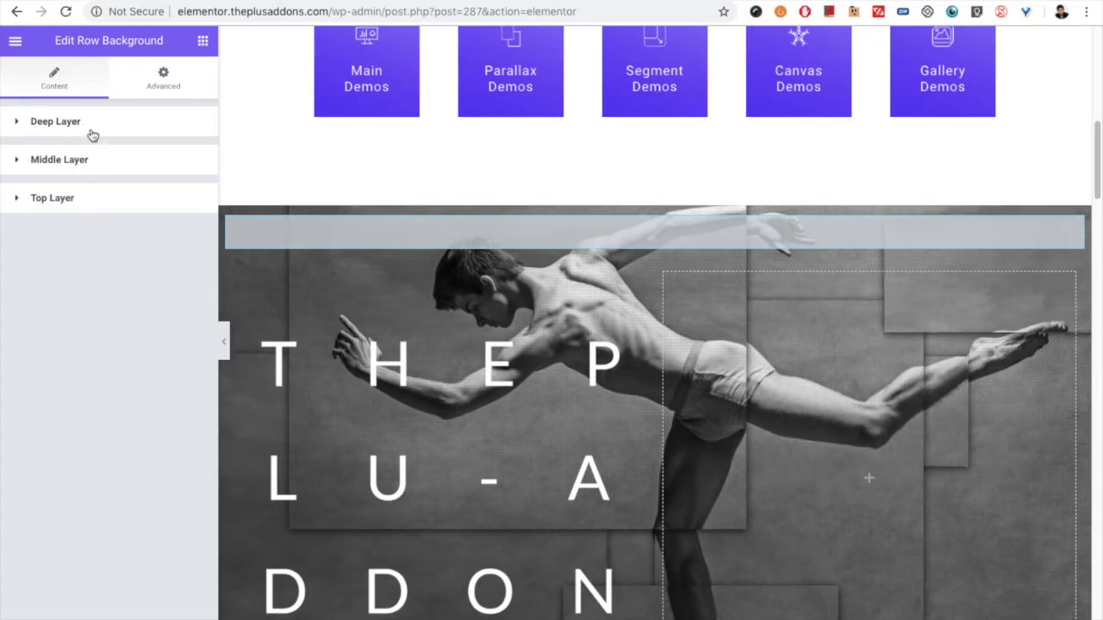
left_click(88, 131)
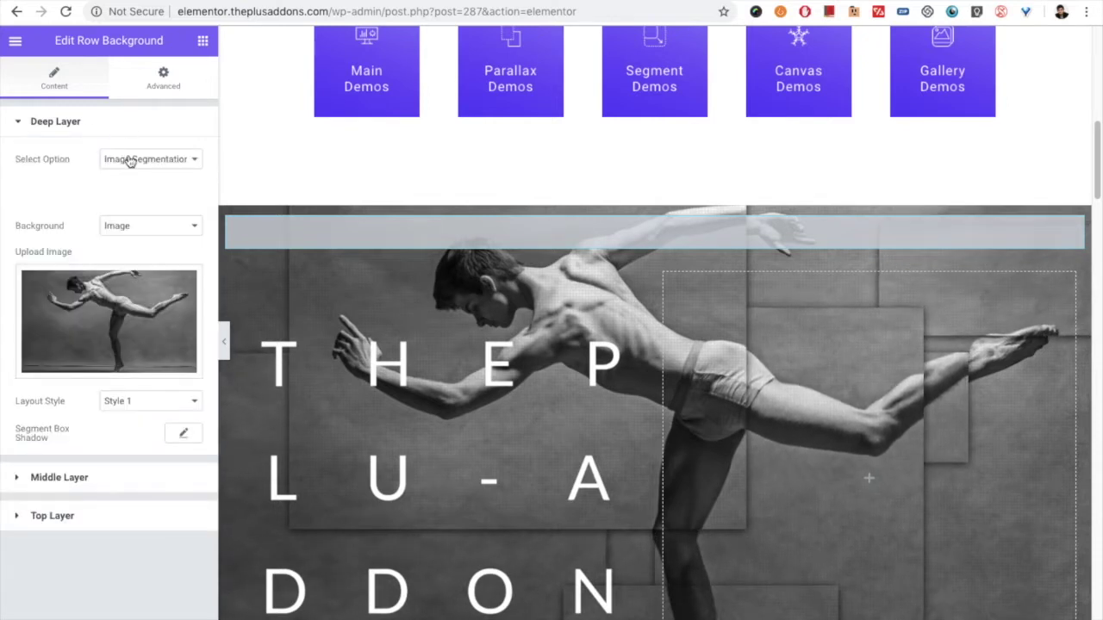
left_click(128, 160)
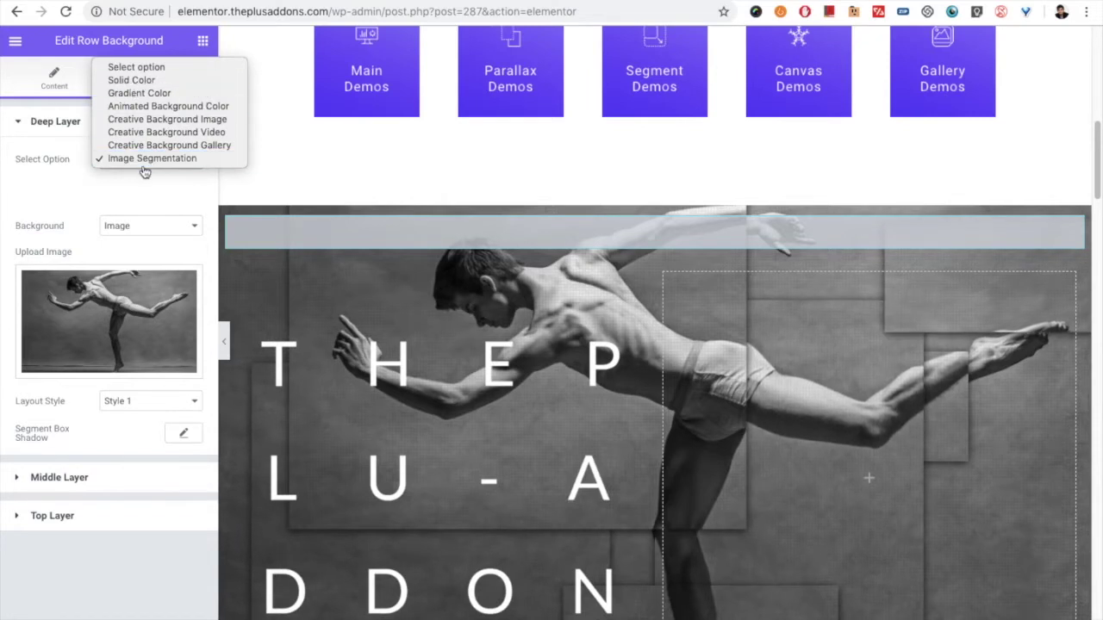
left_click(143, 159)
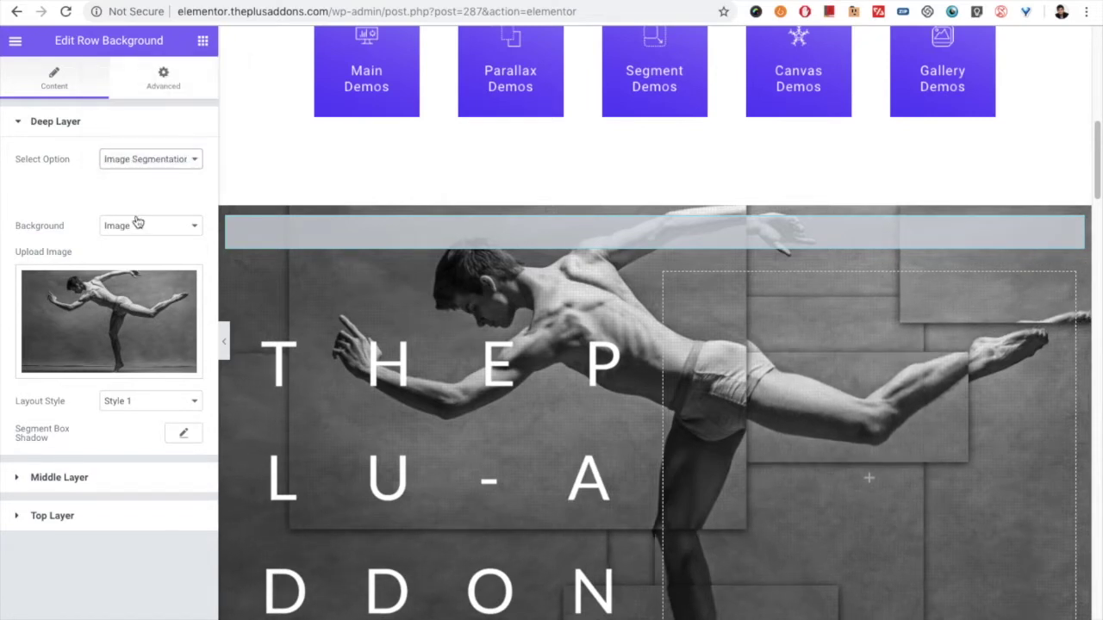
left_click(105, 228)
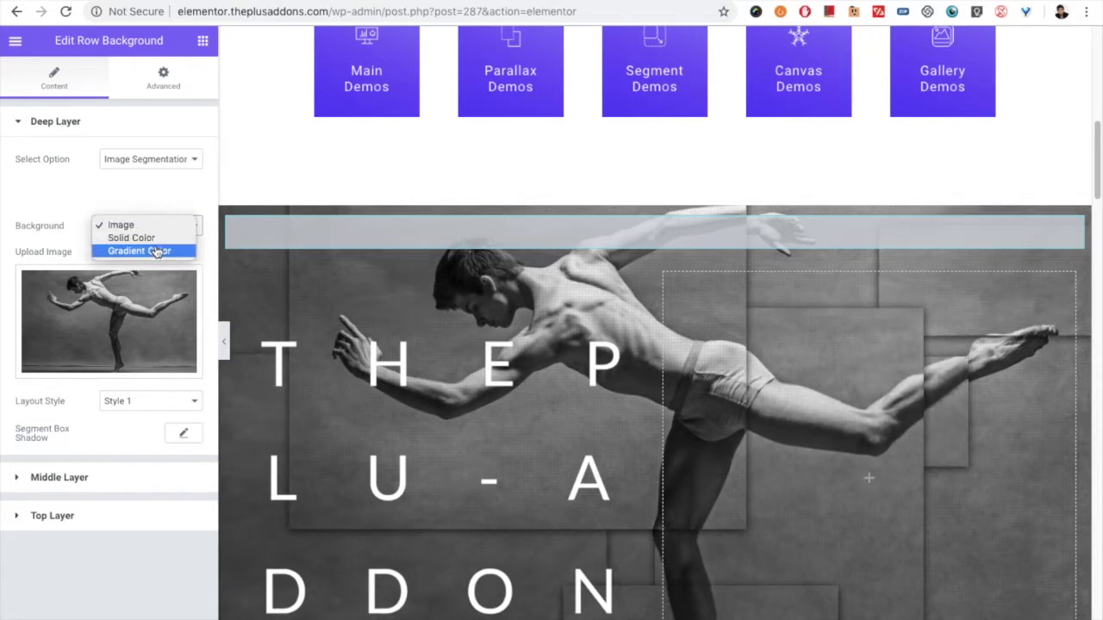
left_click(153, 239)
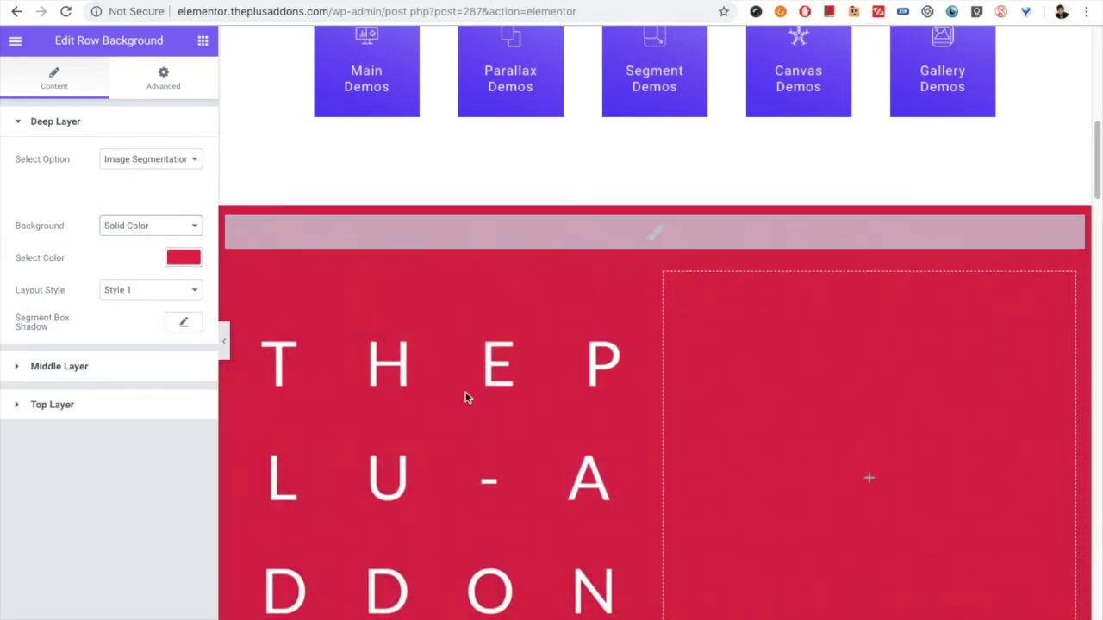
scroll(523, 386, "down", 2)
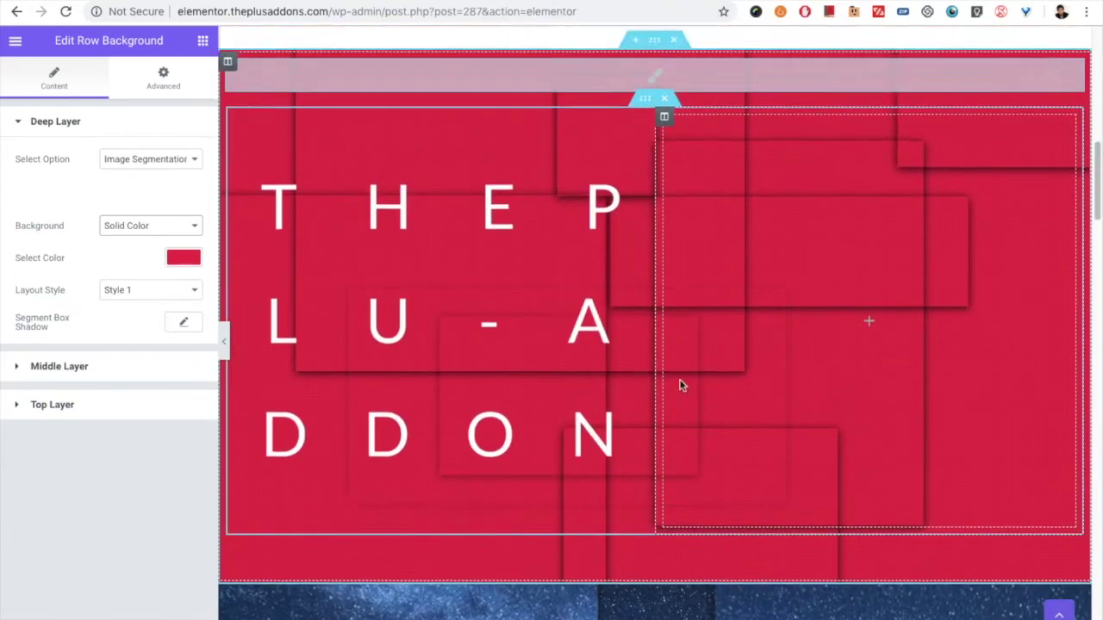
scroll(577, 352, "up", 1)
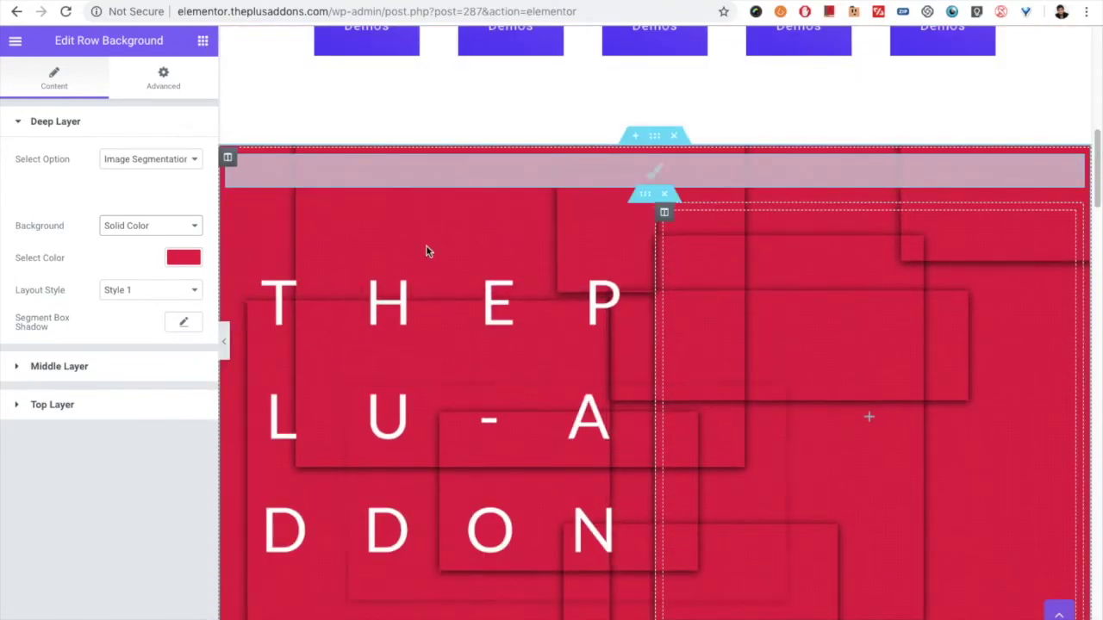
left_click(151, 225)
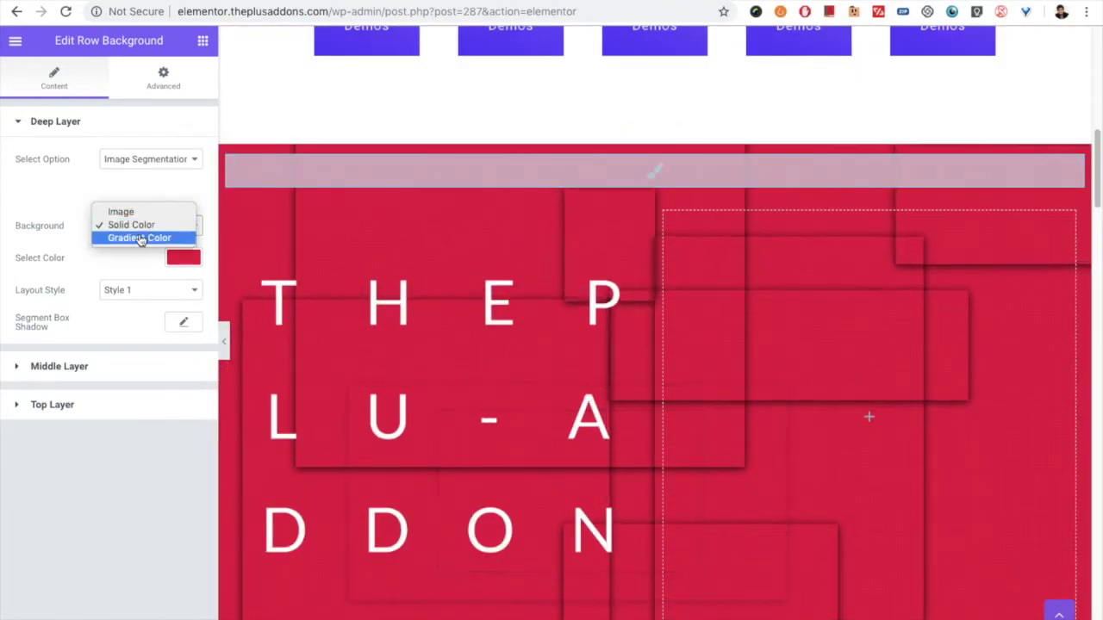
left_click(121, 212)
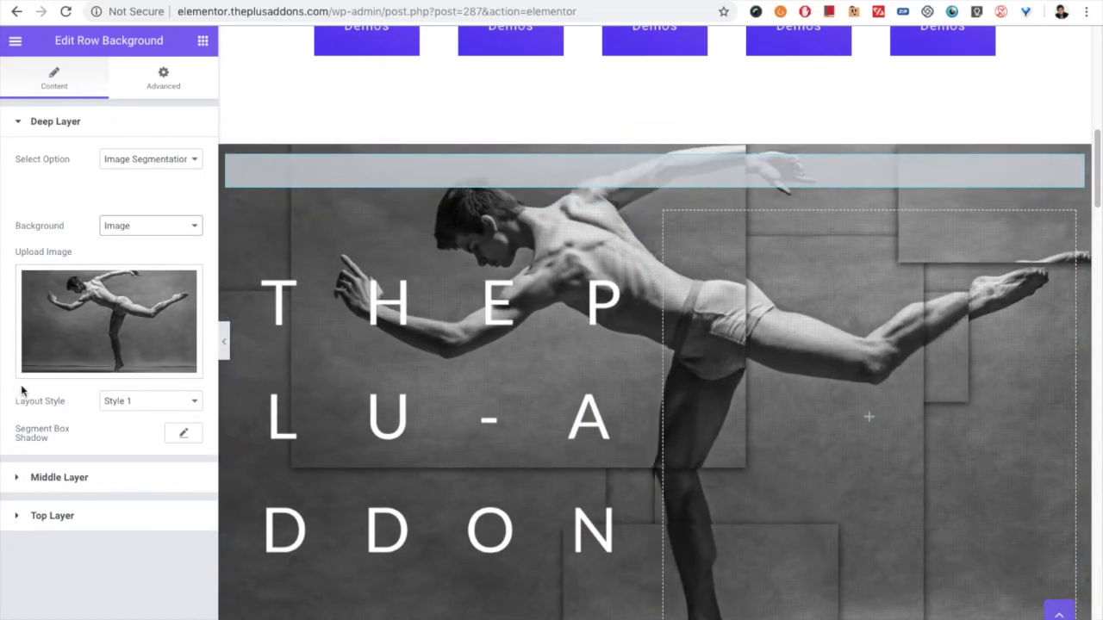
- Keep the Style 1 layout and give segment box shadows blur 40 and spread -10
left_click(138, 402)
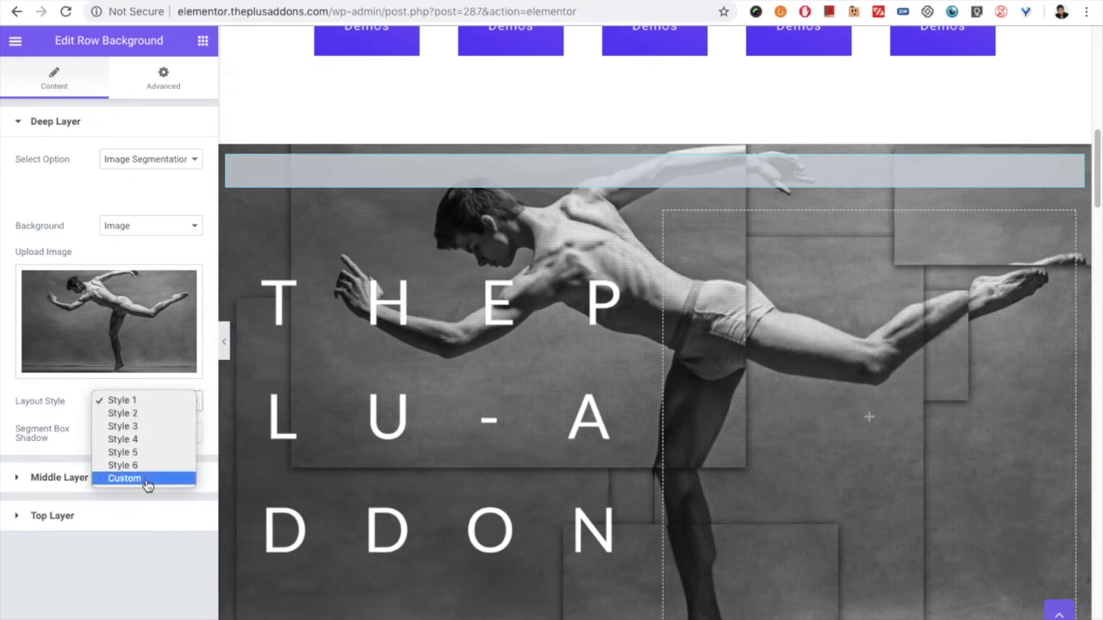
left_click(145, 401)
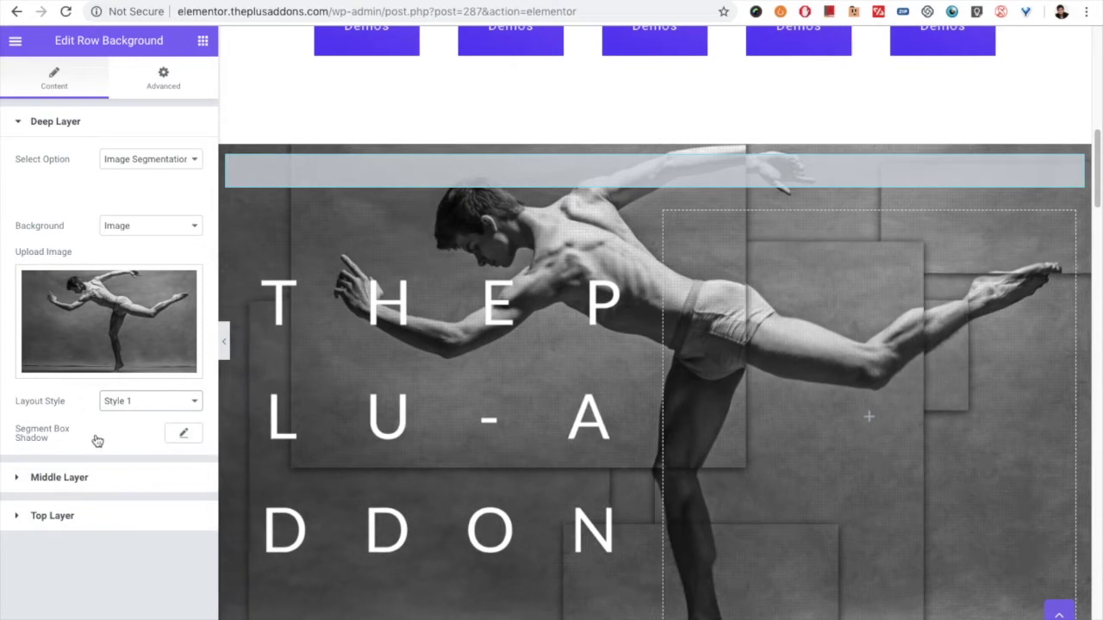
left_click(180, 435)
scroll(129, 482, "down", 3)
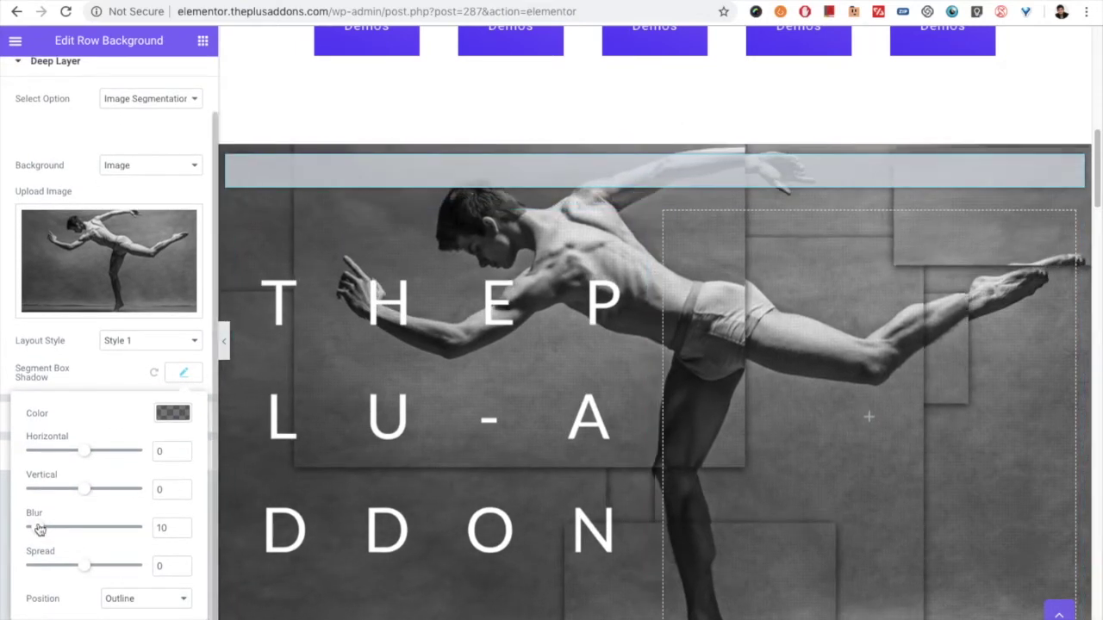
left_click_drag(39, 528, 74, 528)
left_click_drag(77, 569, 69, 569)
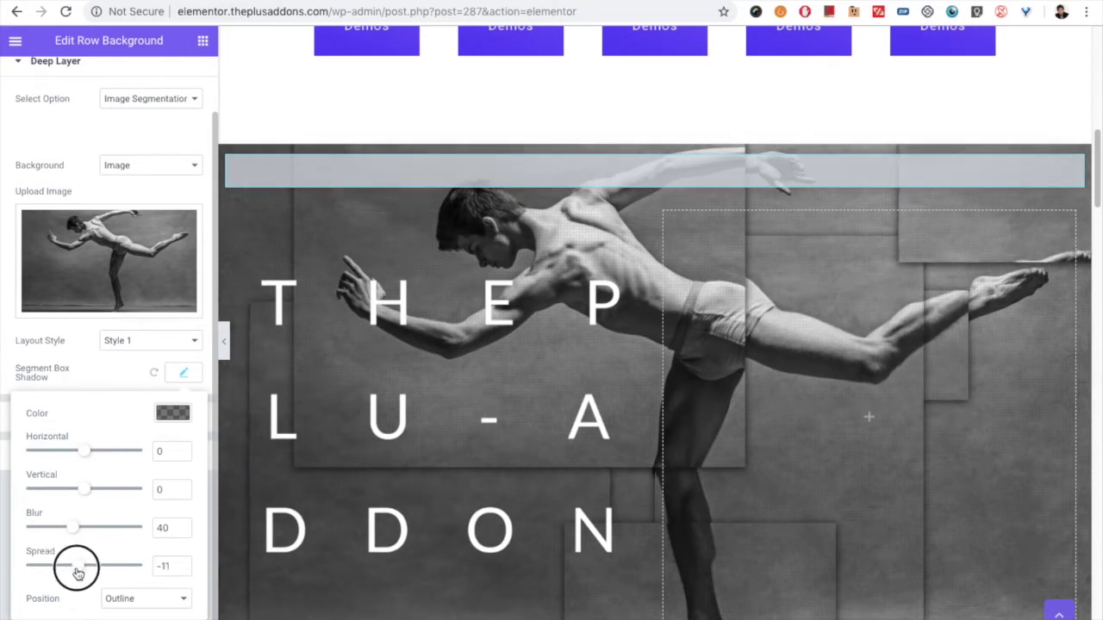
- Make the segment shadow colour more transparent
left_click(172, 415)
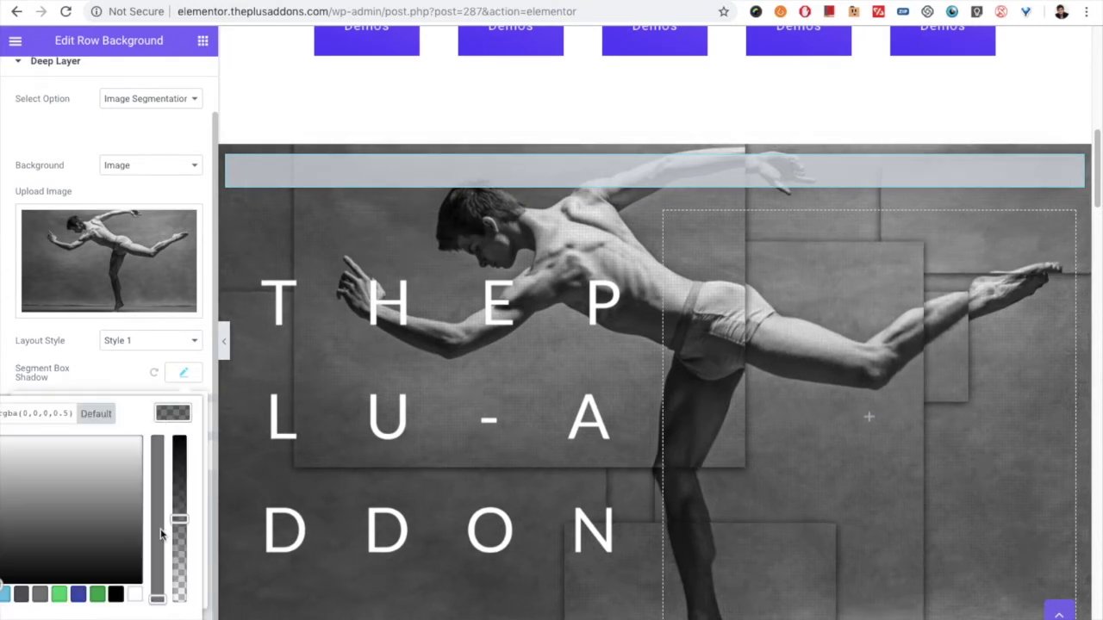
left_click(183, 553)
left_click(182, 415)
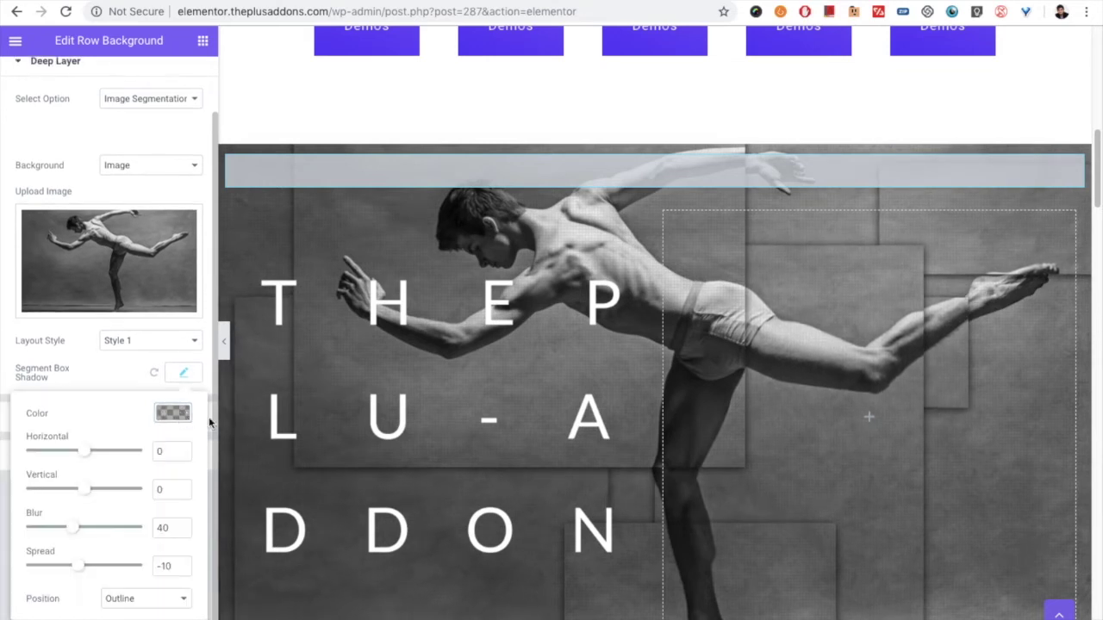
left_click(177, 380)
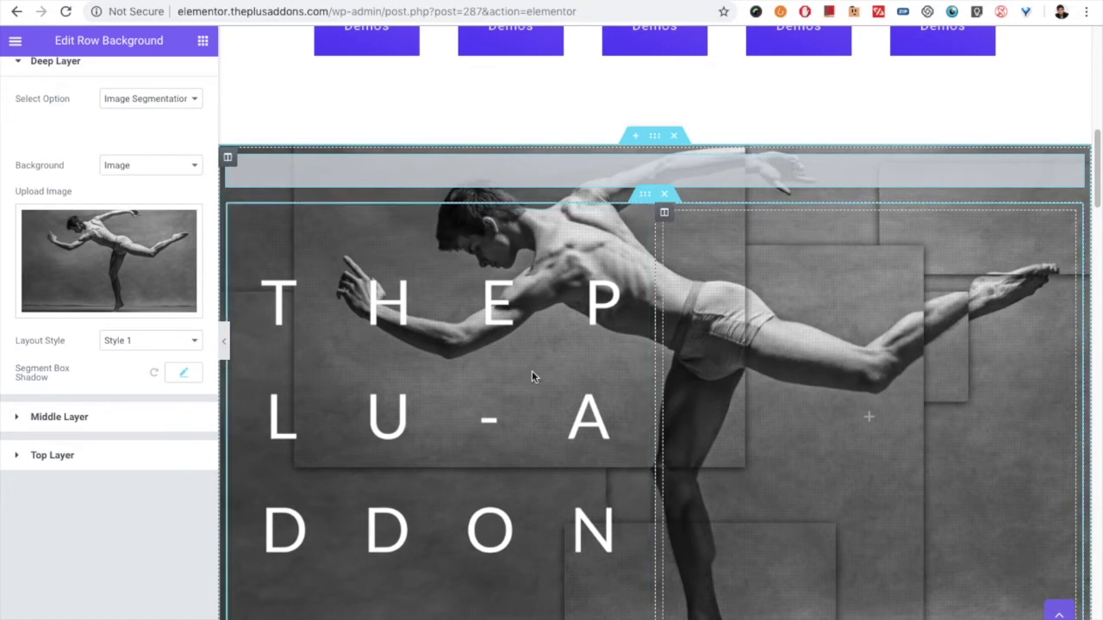
- Try the Style 2 layout, then switch the dancer segmentation to Style 3
left_click(113, 341)
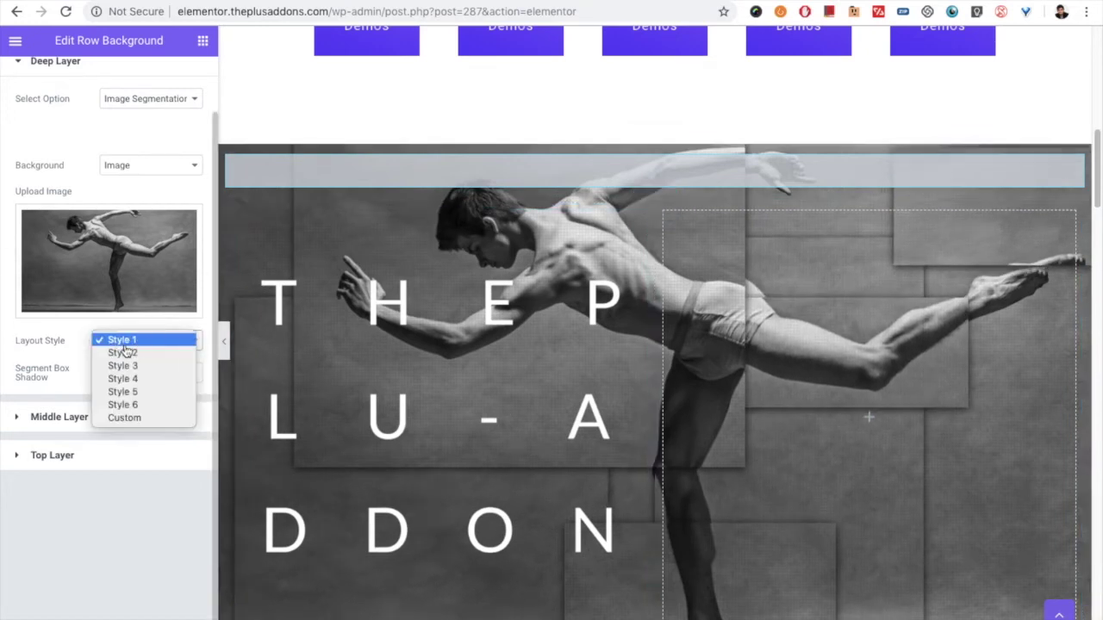
left_click(112, 351)
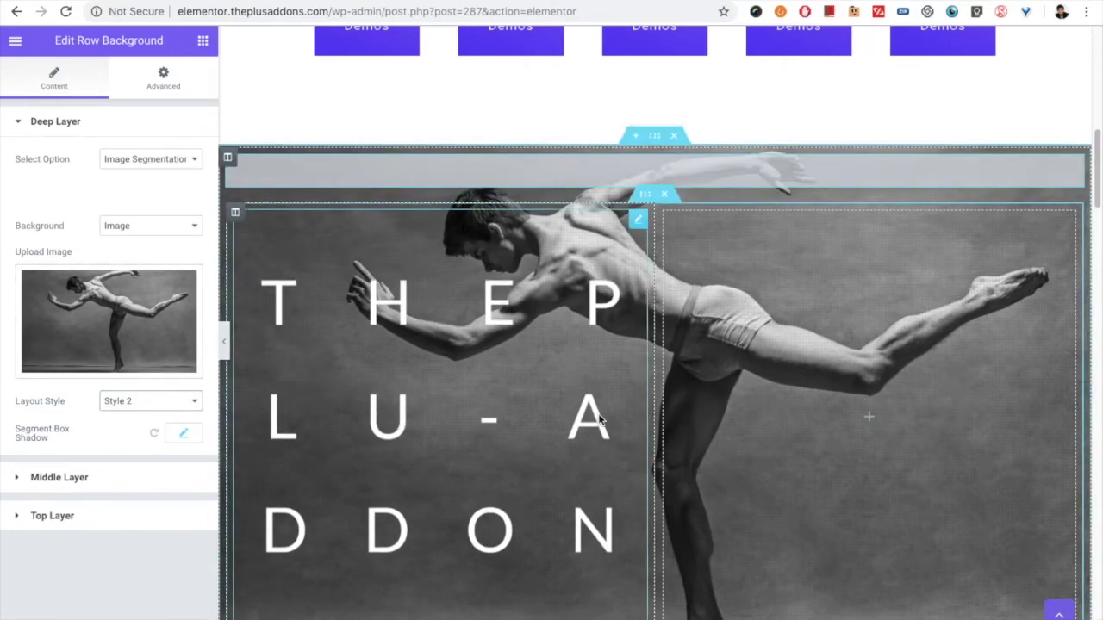
scroll(706, 332, "down", 1)
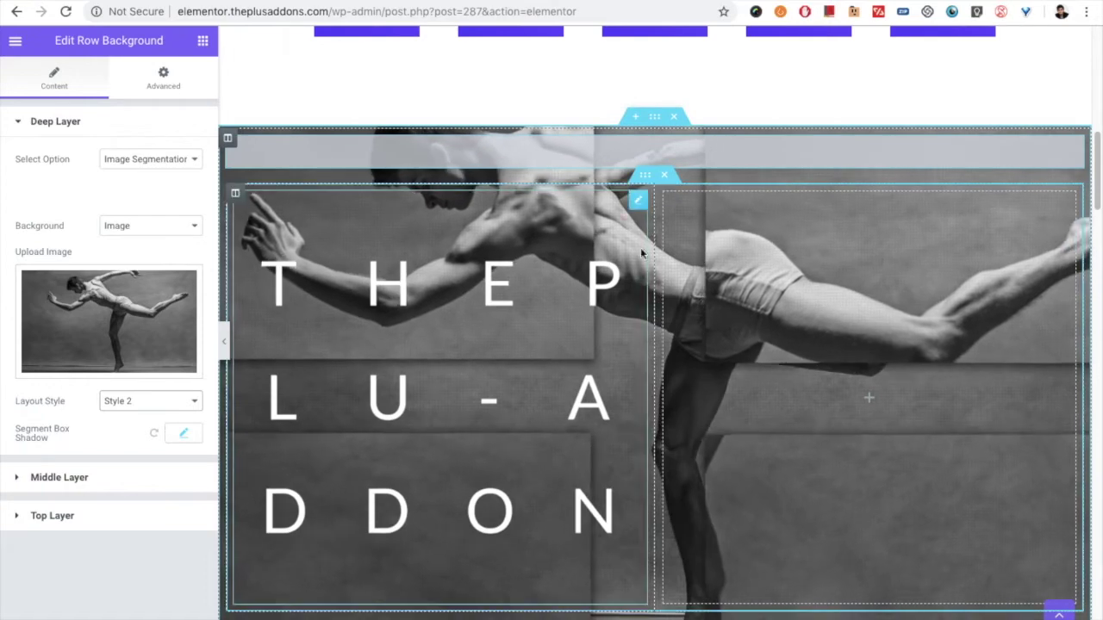
scroll(543, 383, "down", 2)
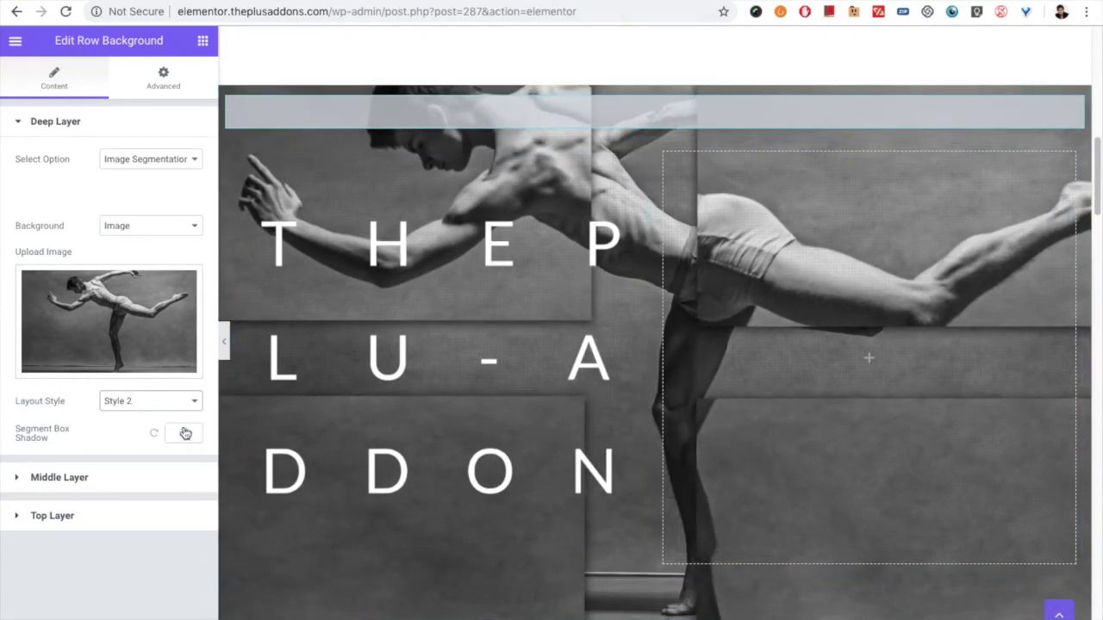
left_click(166, 401)
left_click(151, 416)
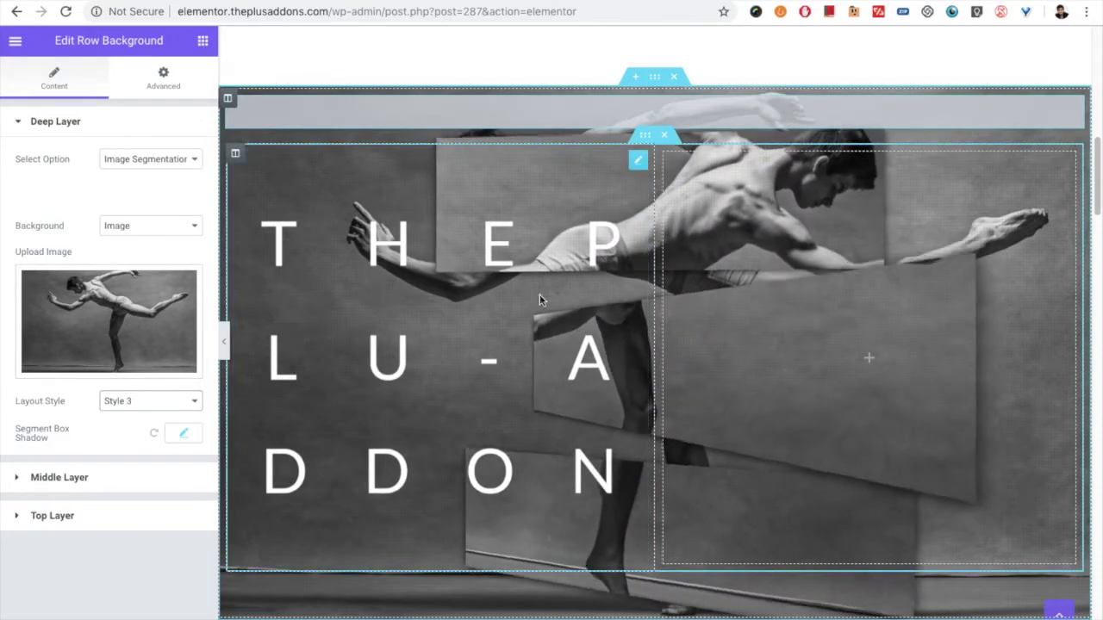
left_click(142, 401)
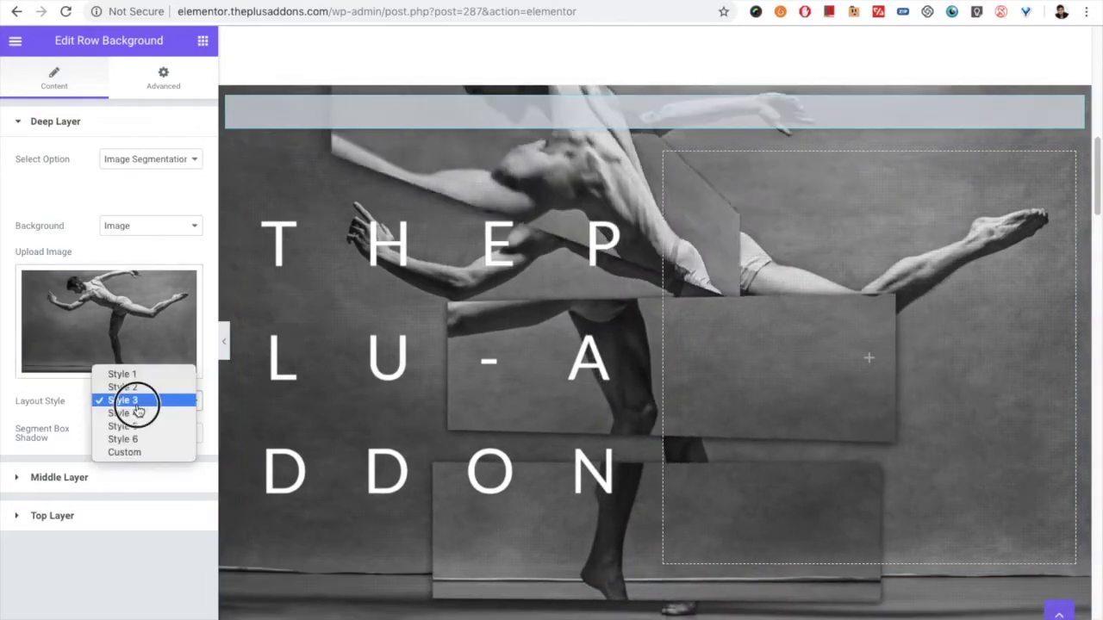
- Switch to a Custom layout and size the first segment (left 45, top 20, width 50, height 70)
left_click(129, 453)
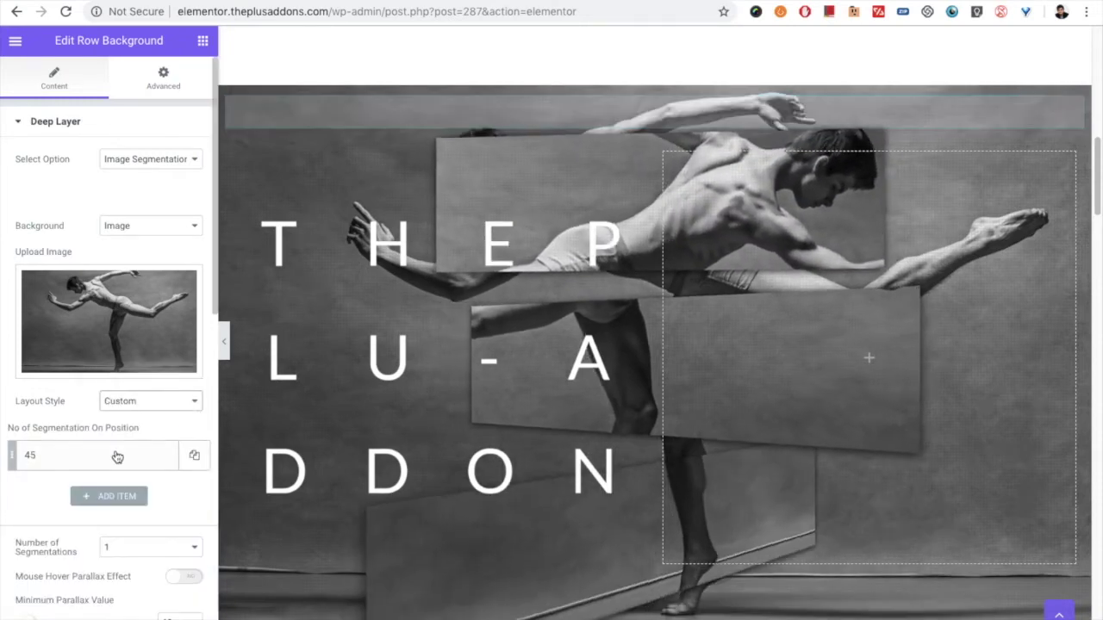
scroll(108, 444, "down", 1)
scroll(99, 427, "down", 3)
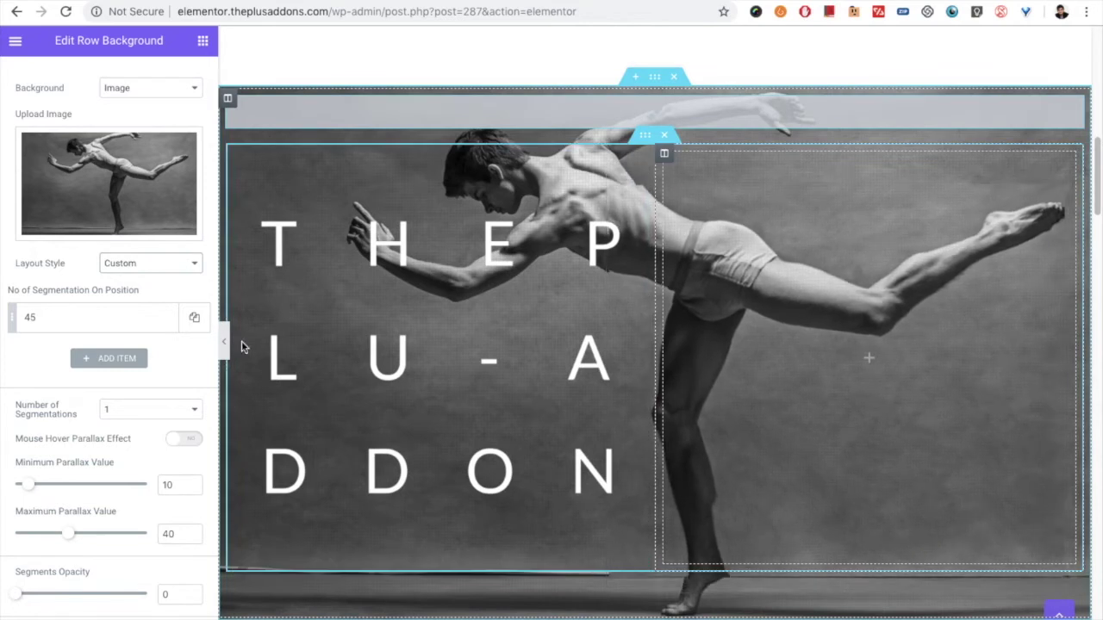
left_click(52, 317)
scroll(94, 364, "down", 1)
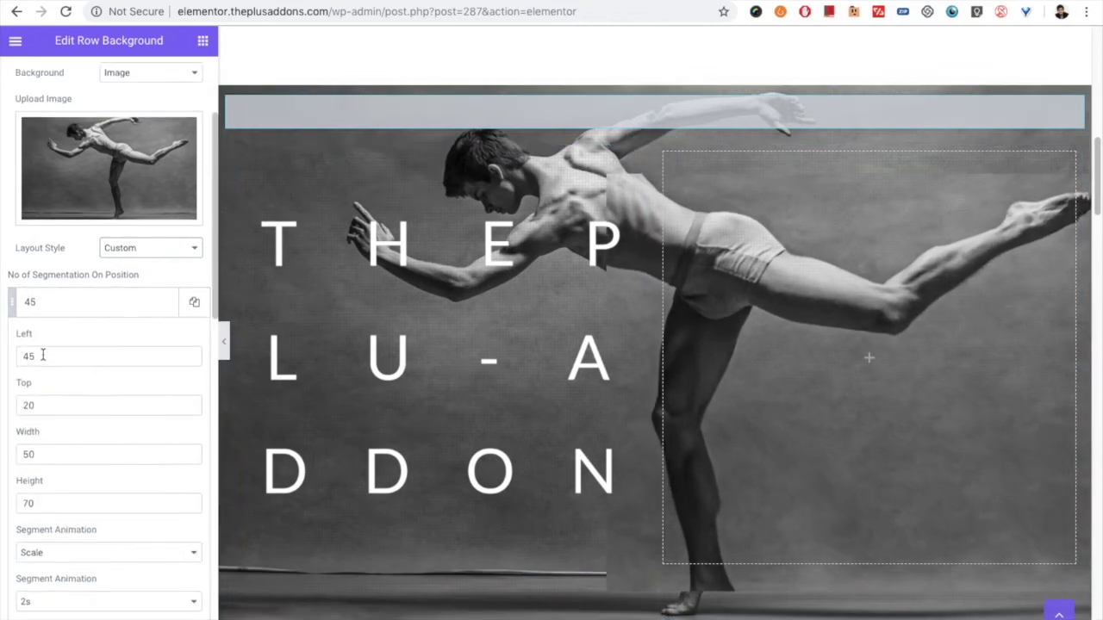
scroll(42, 371, "down", 1)
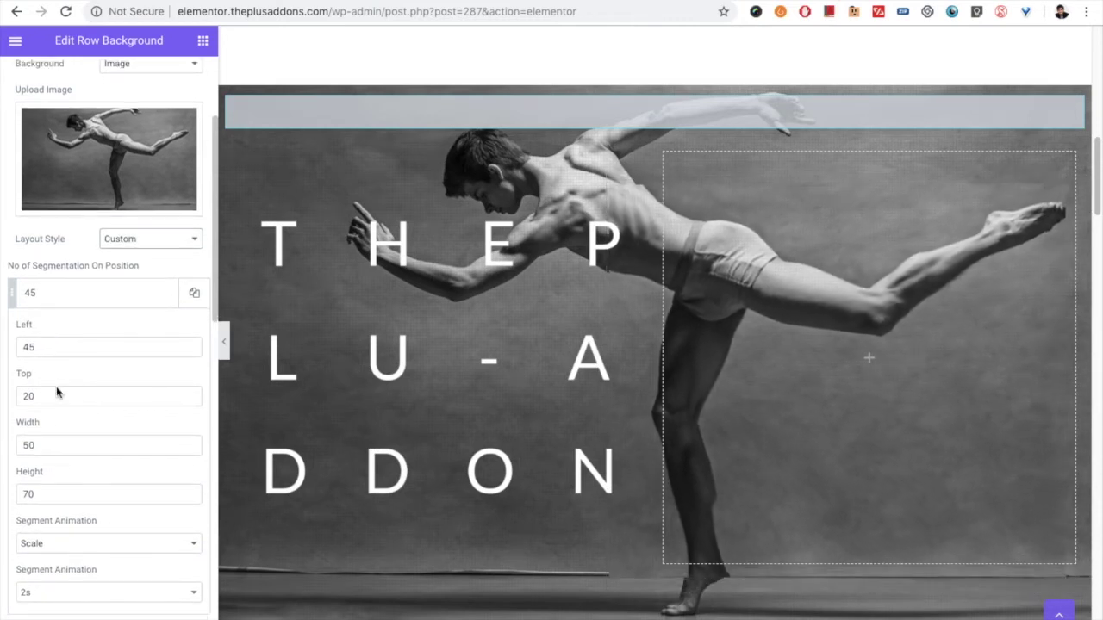
scroll(53, 446, "down", 1)
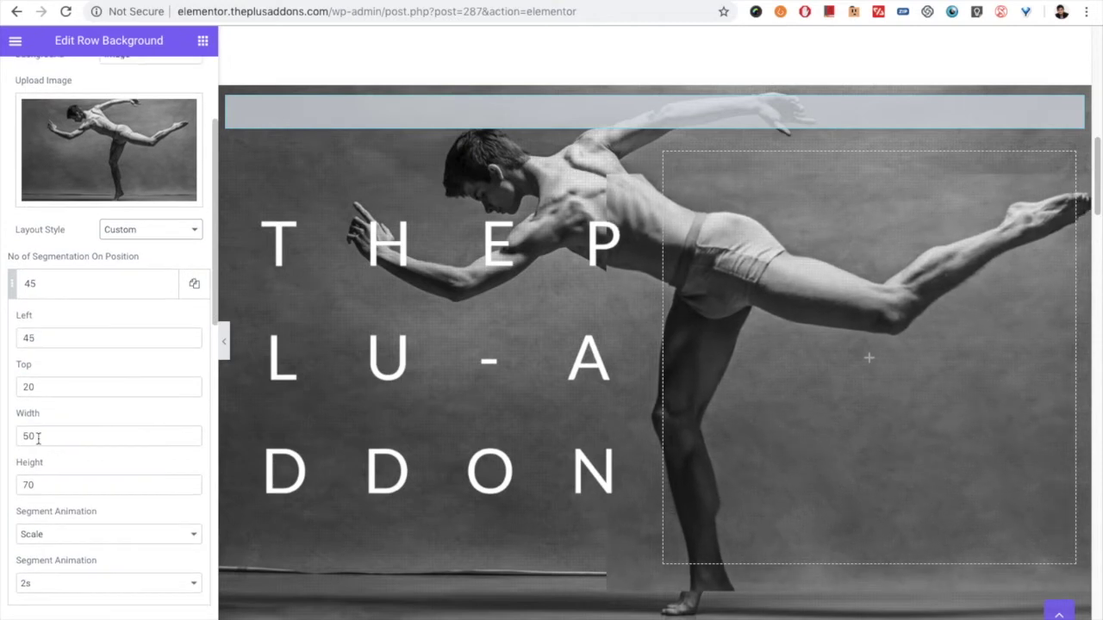
left_click_drag(37, 439, 14, 439)
left_click_drag(43, 484, 25, 483)
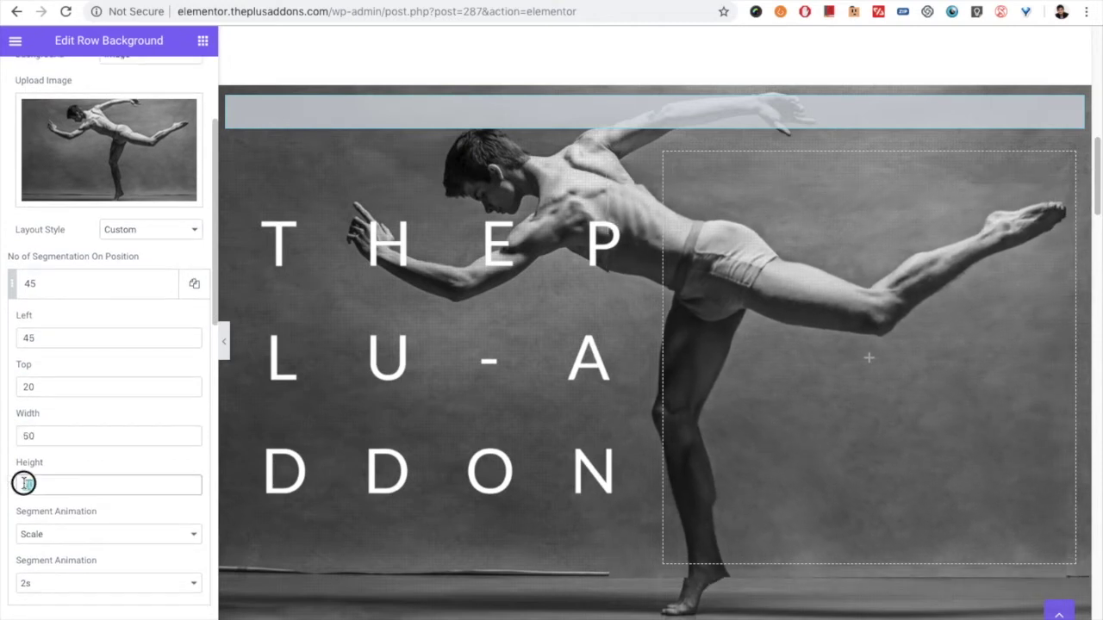
scroll(95, 480, "down", 2)
scroll(94, 480, "down", 4)
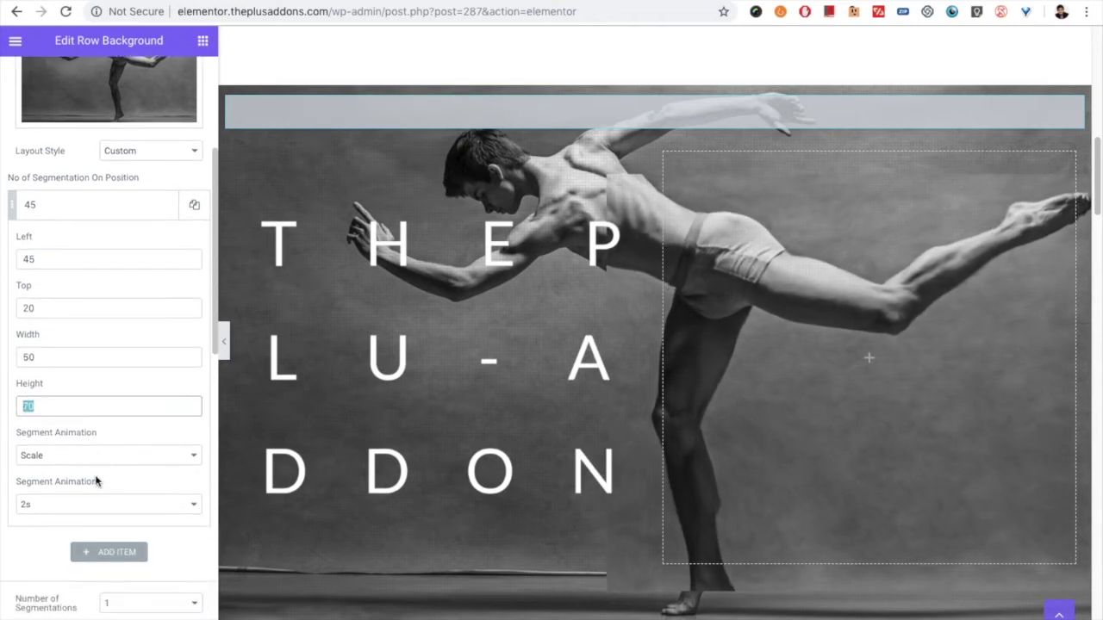
- Try Float, Rotate and Flash as the segment animation
left_click(74, 454)
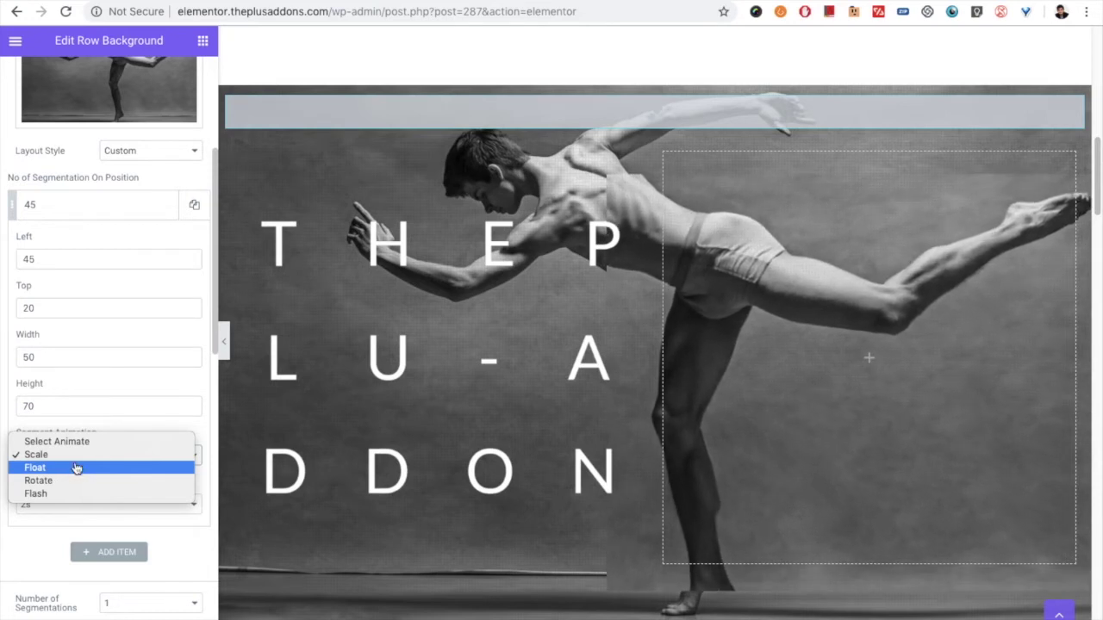
left_click(79, 470)
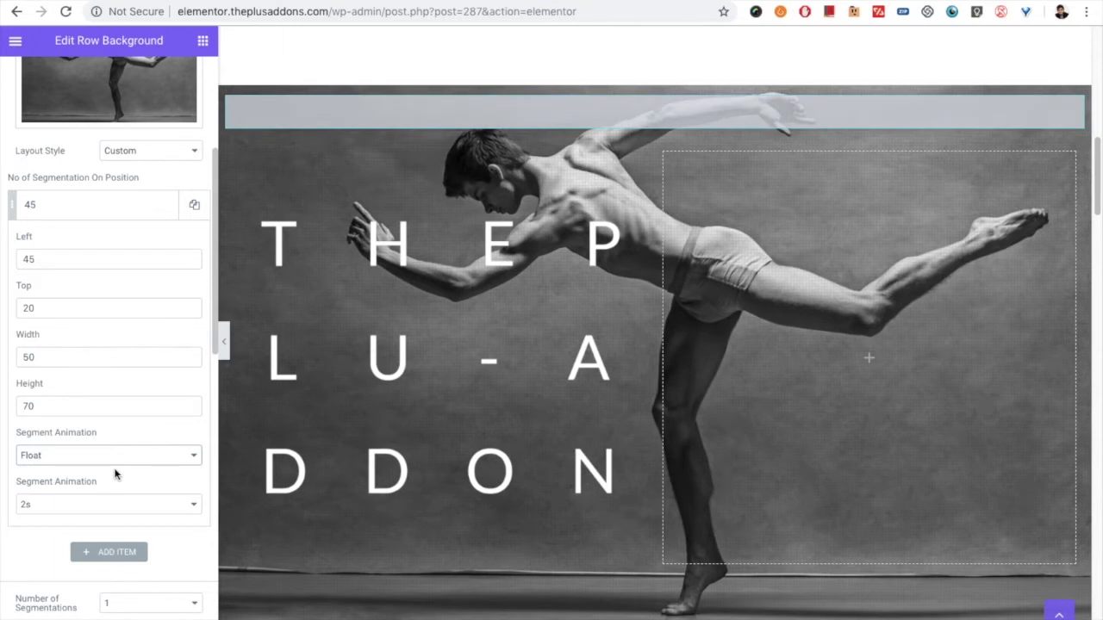
left_click(82, 463)
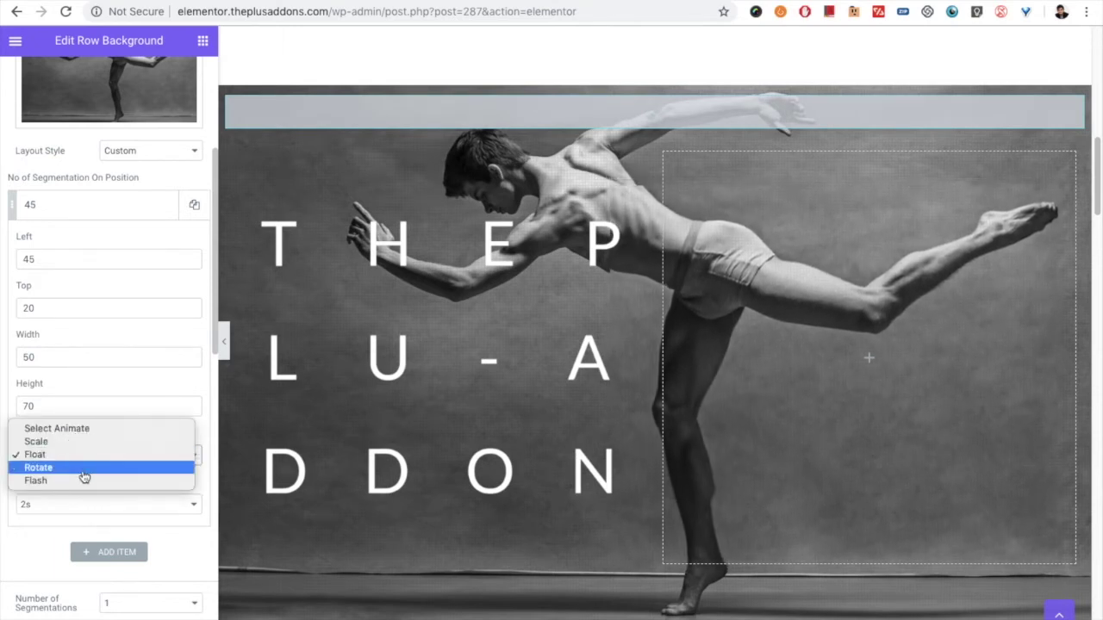
left_click(83, 470)
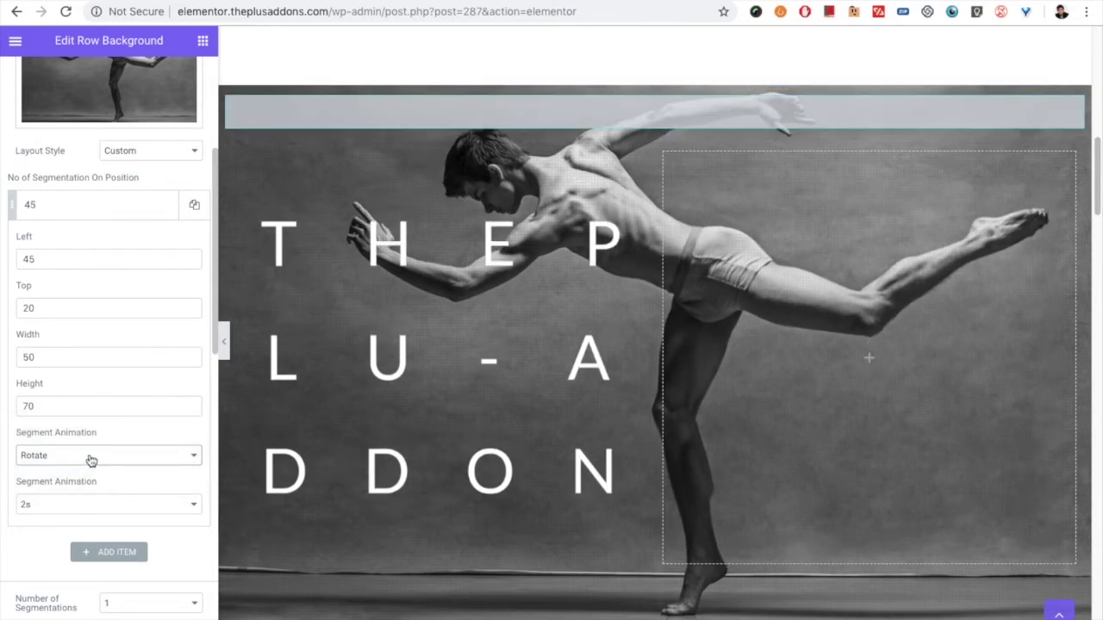
left_click(94, 455)
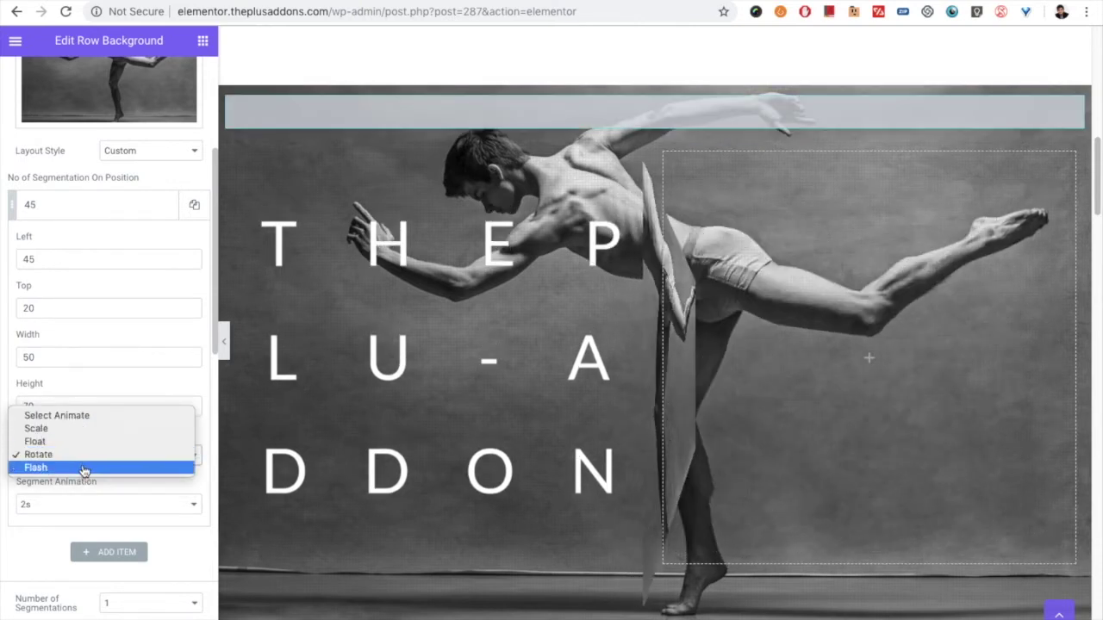
left_click(84, 470)
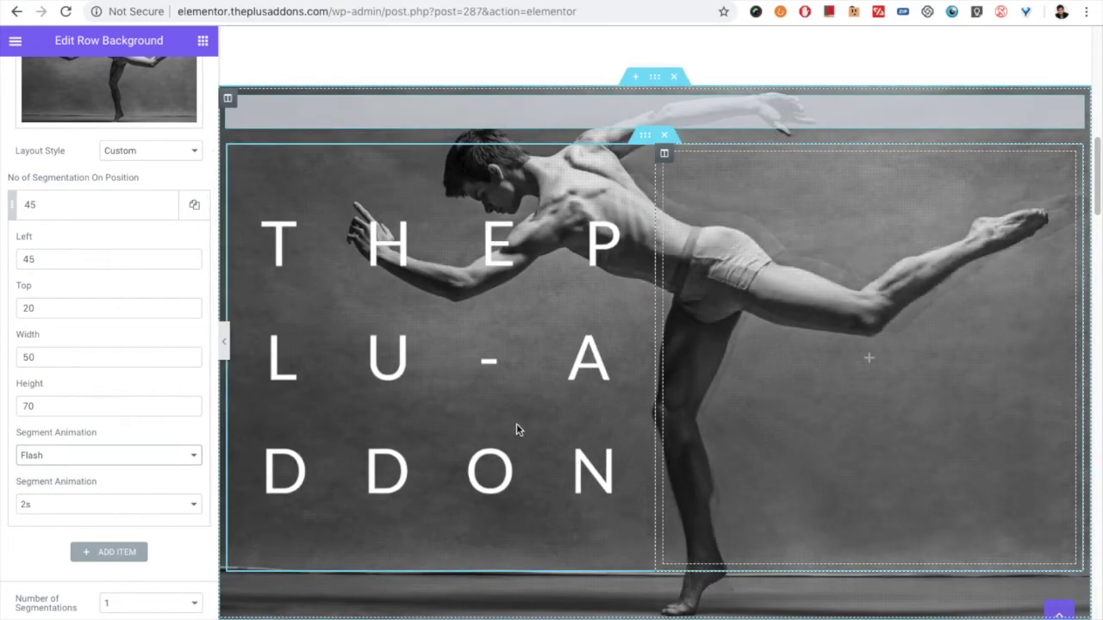
- Try segment animation speeds of 1s and then 9s
left_click(58, 504)
left_click(61, 492)
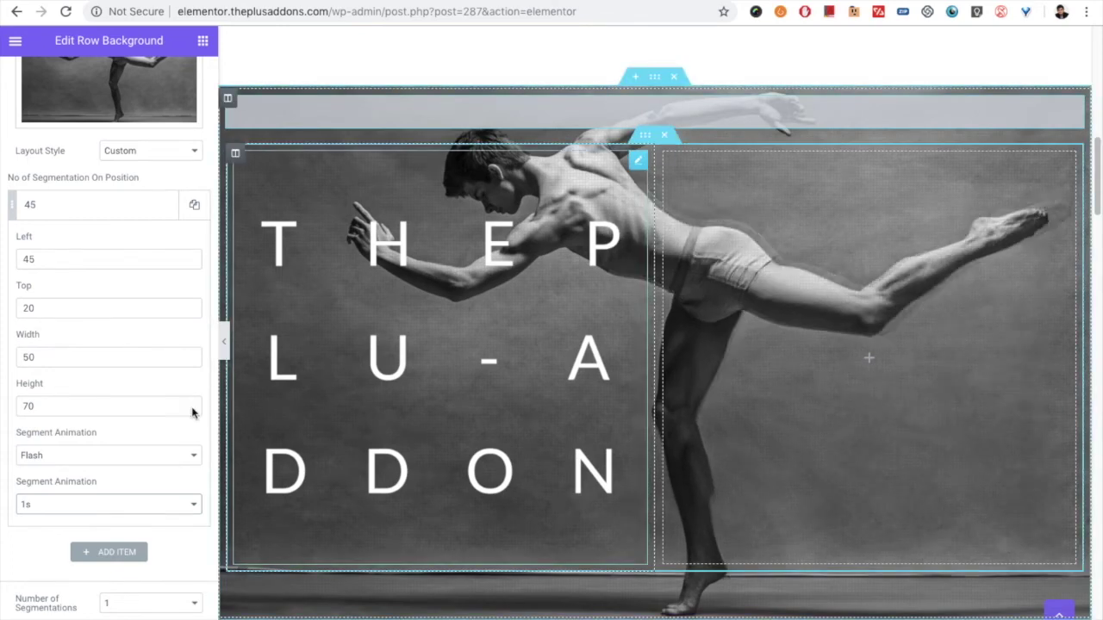
left_click(64, 505)
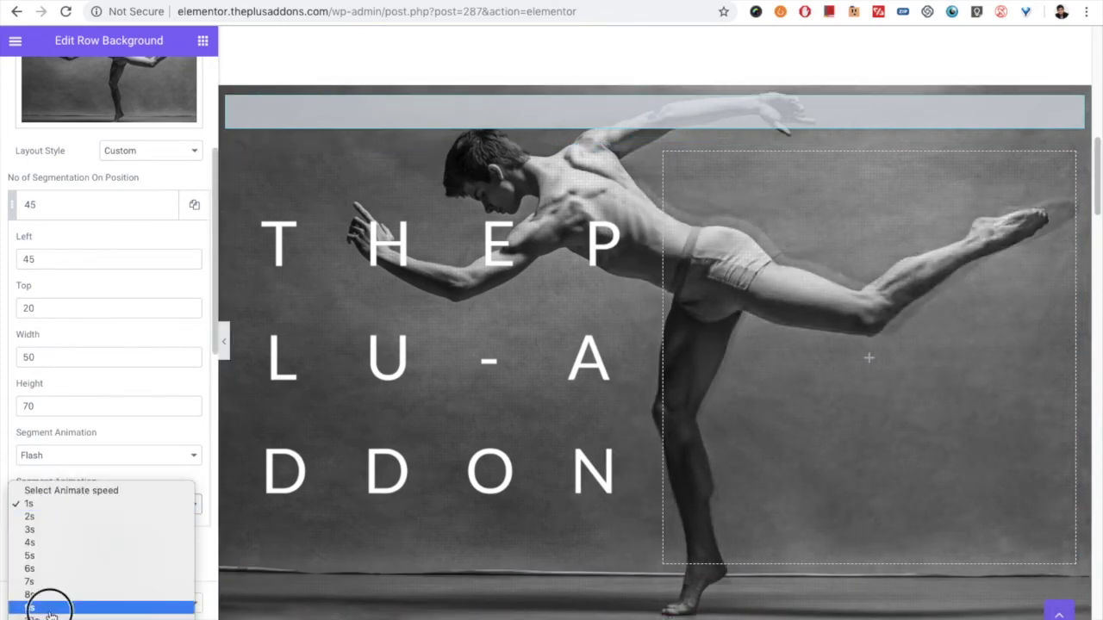
left_click(50, 608)
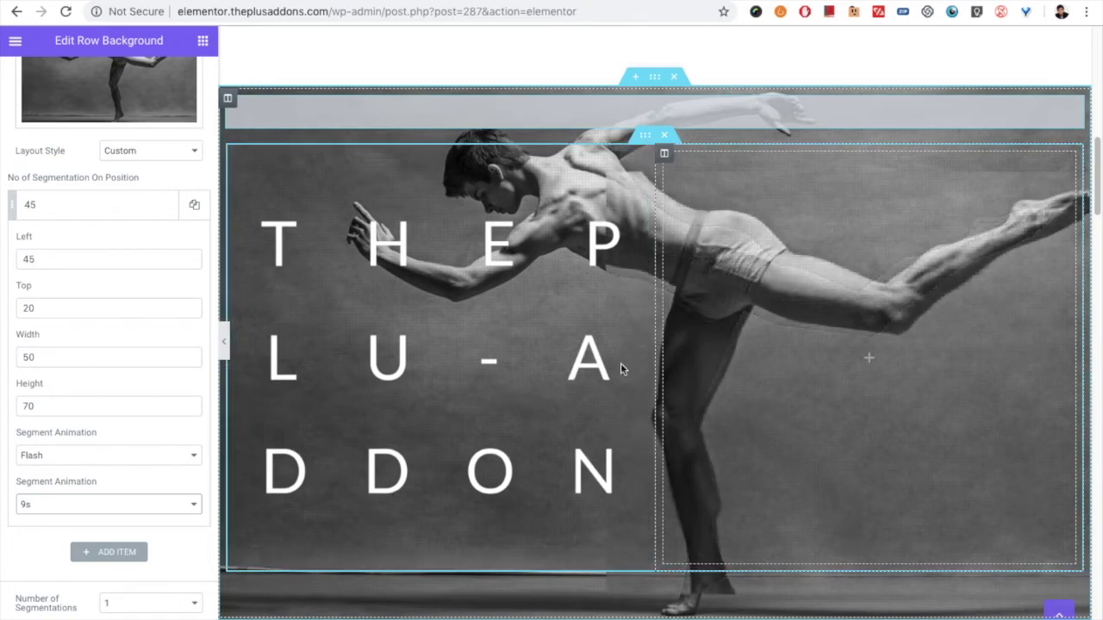
- Set the segment animation to Scale with a 3s speed
left_click(69, 454)
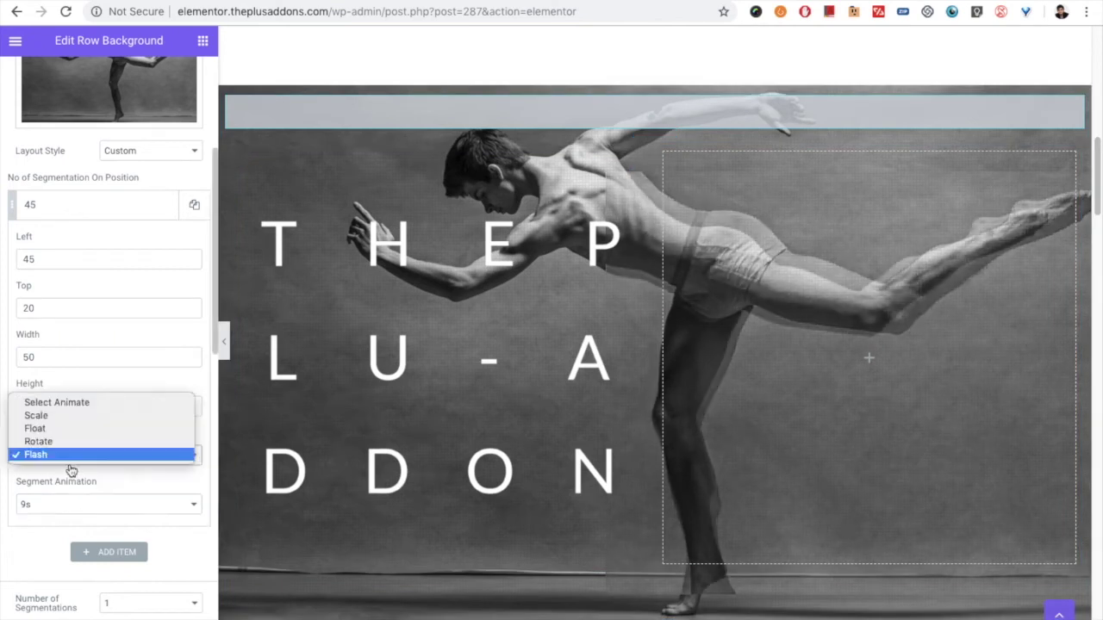
left_click(74, 415)
left_click(34, 507)
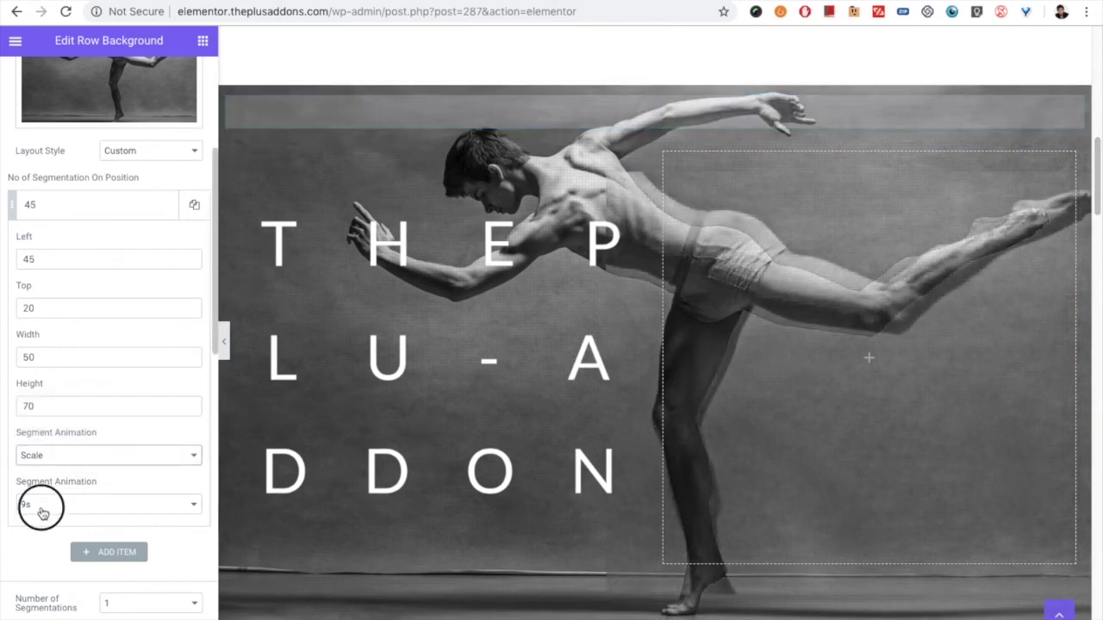
left_click(75, 433)
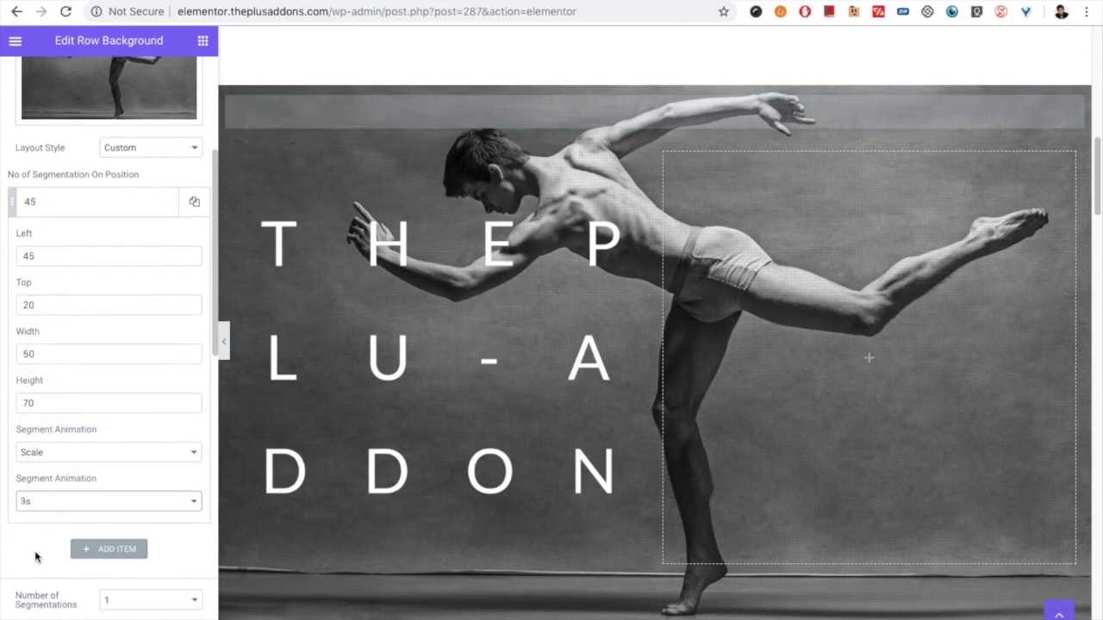
scroll(51, 500, "down", 5)
- Add a second and a third custom segment, expanding the third one's settings
left_click(110, 344)
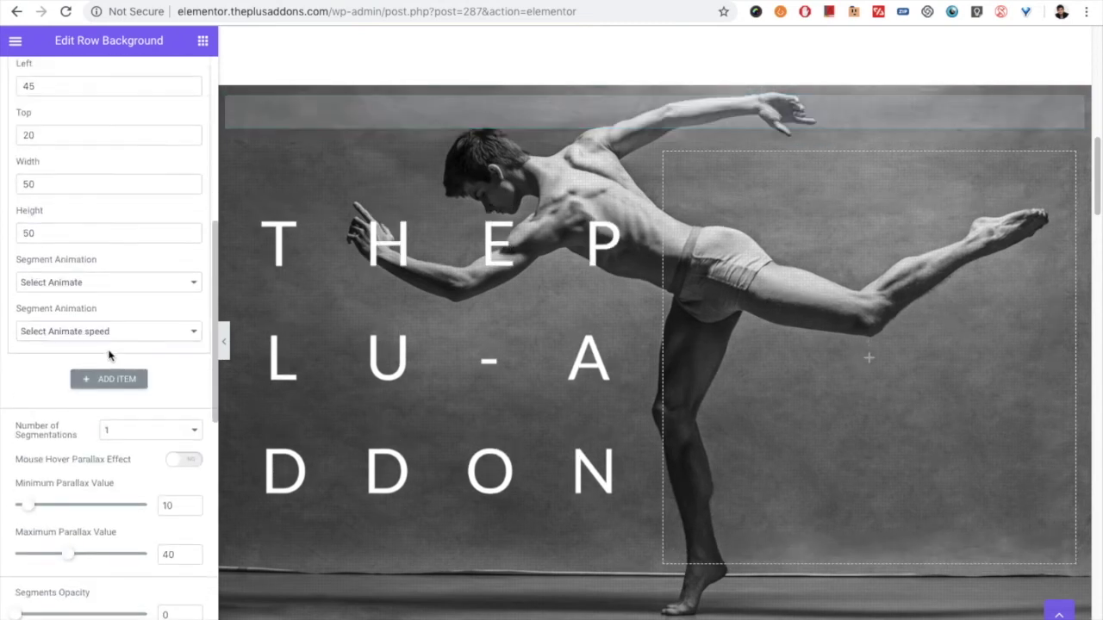
scroll(74, 364, "up", 4)
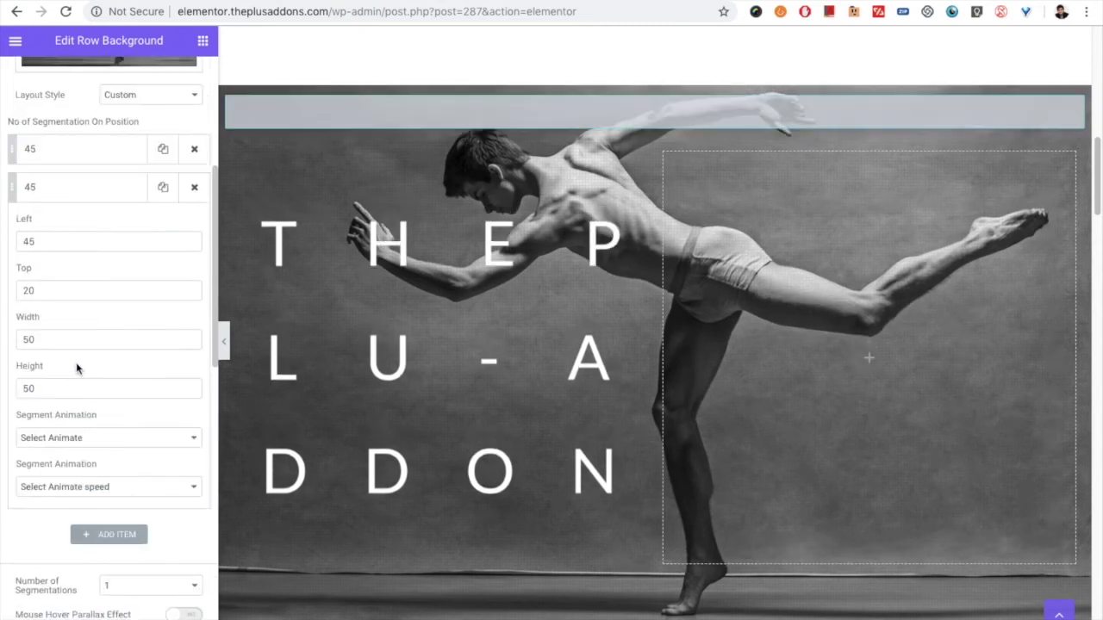
left_click(131, 187)
left_click(163, 148)
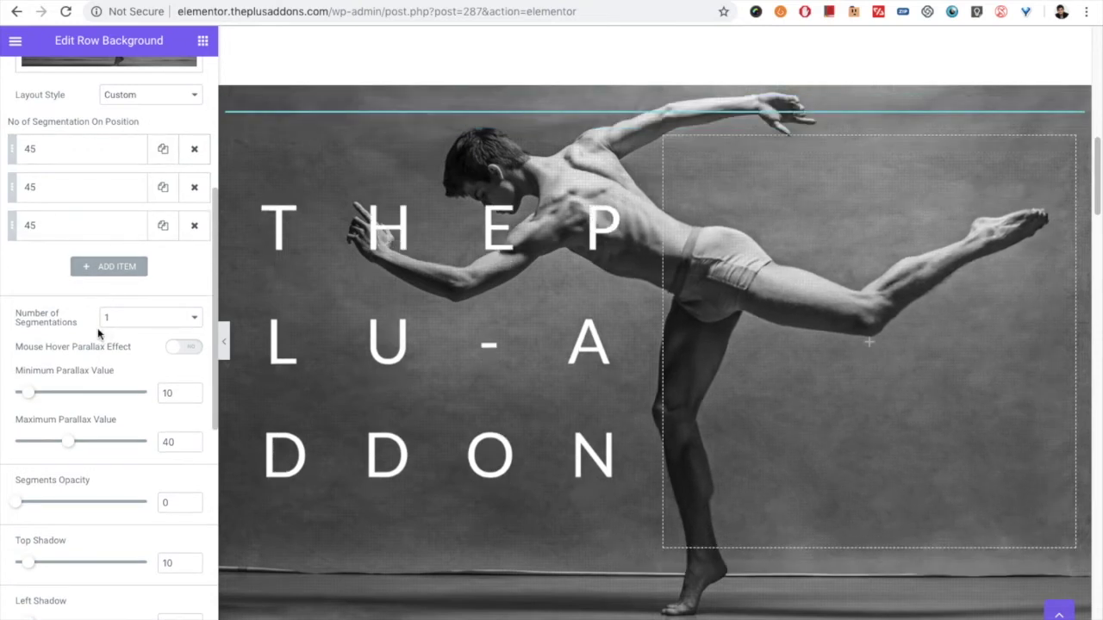
left_click(72, 229)
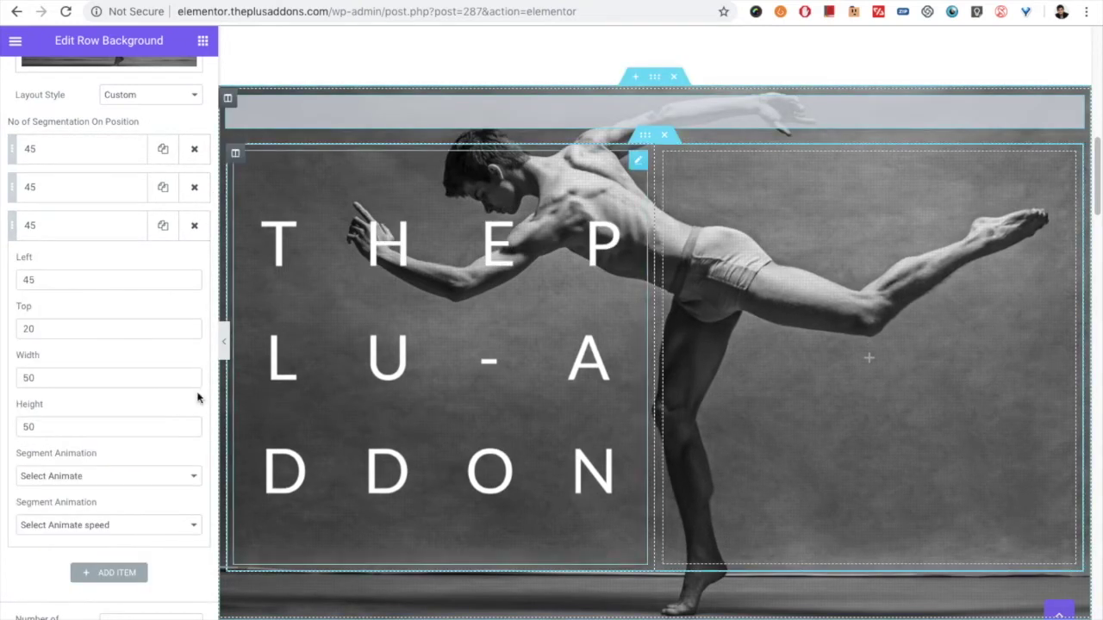
- Set the Number of Segmentations to 4
scroll(78, 460, "down", 5)
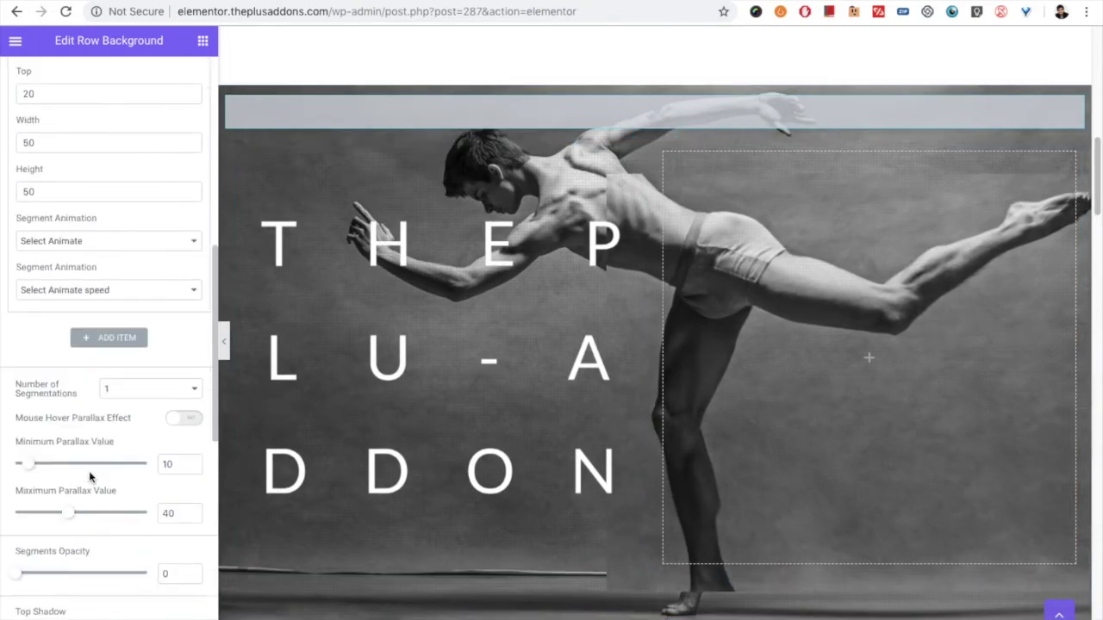
left_click(111, 389)
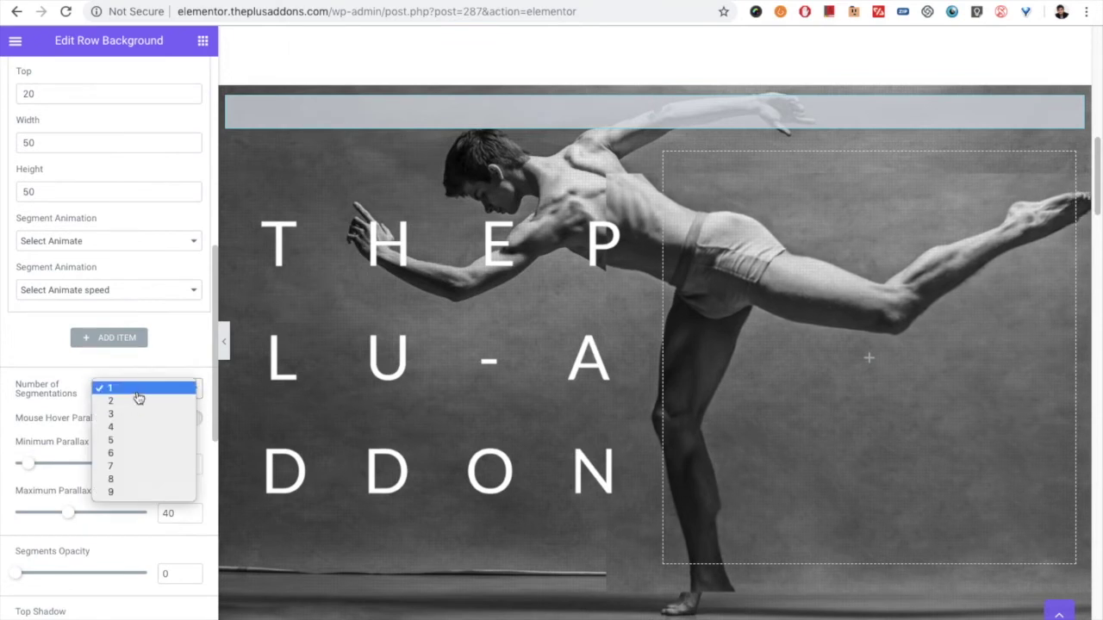
left_click(142, 427)
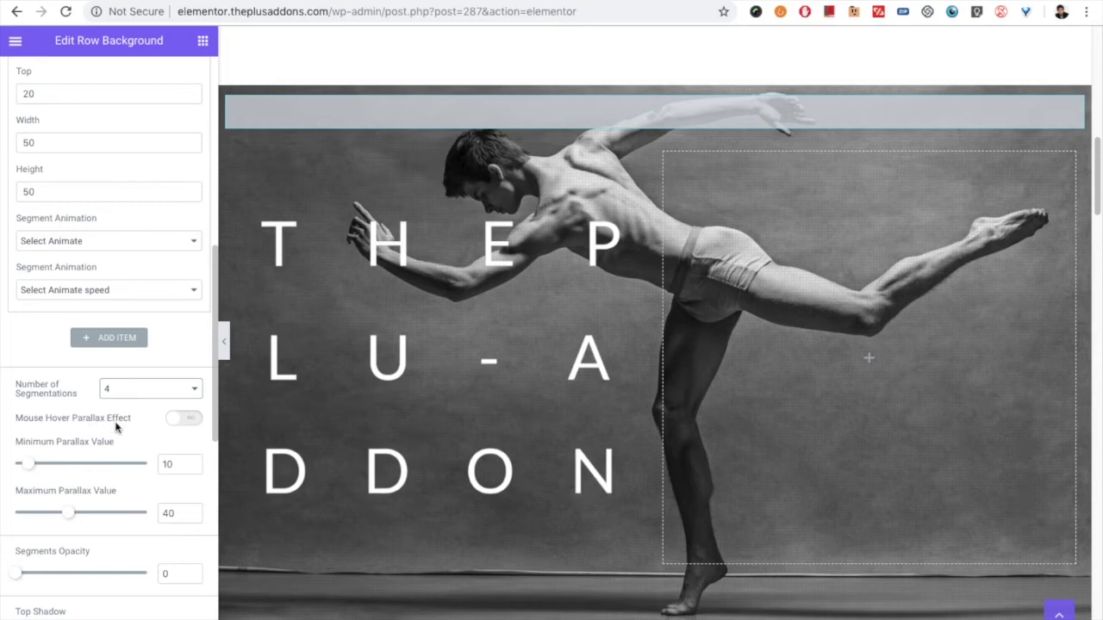
scroll(898, 446, "up", 12)
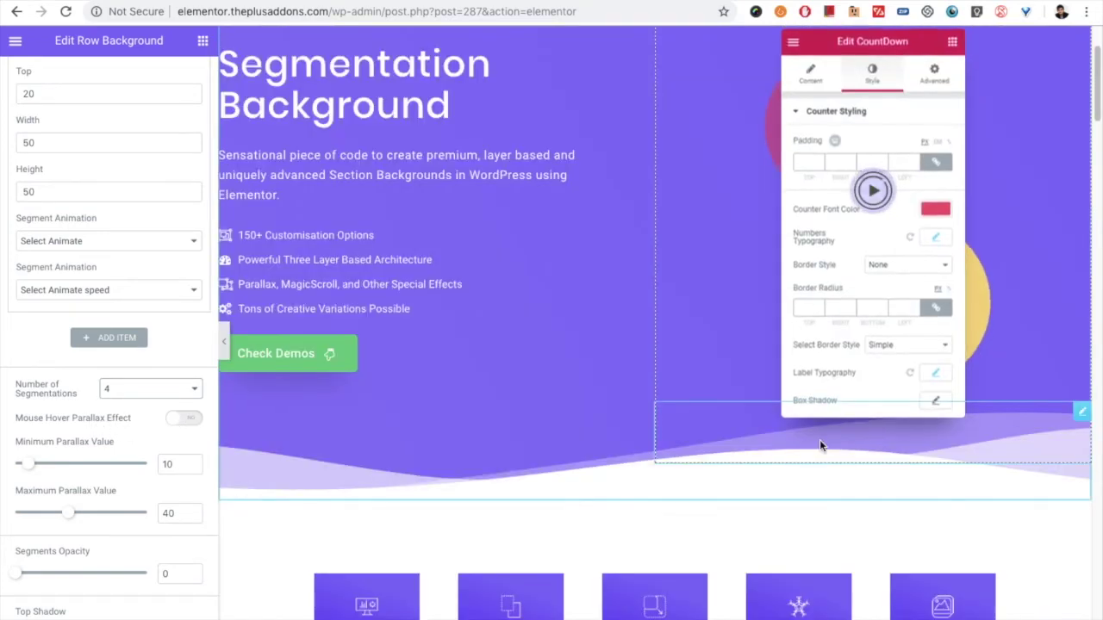
scroll(820, 439, "down", 14)
scroll(771, 435, "down", 2)
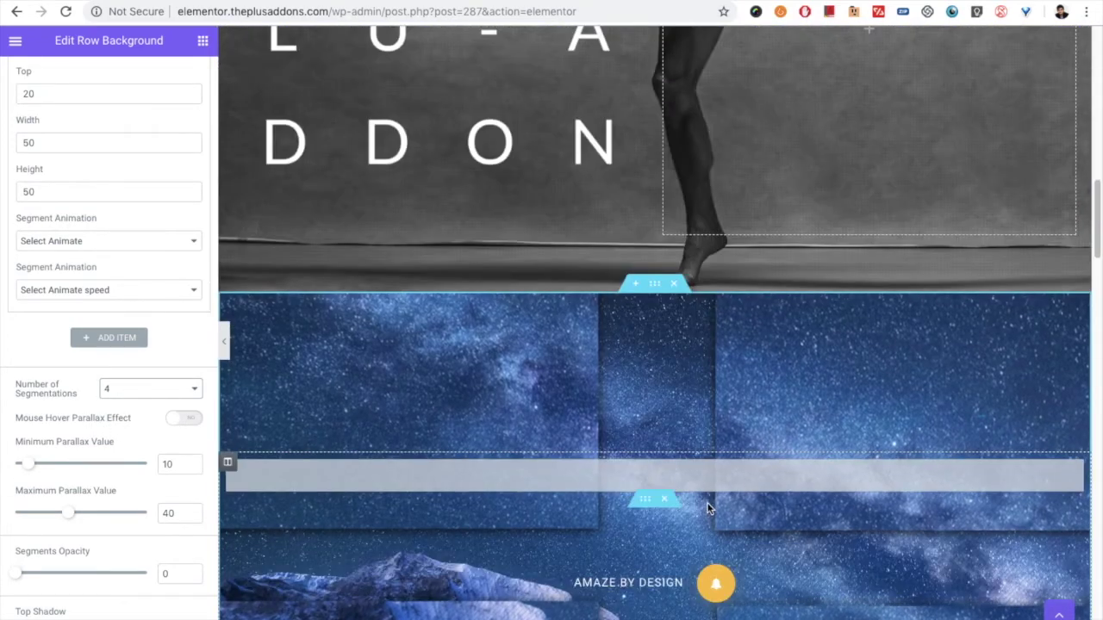
scroll(776, 492, "down", 2)
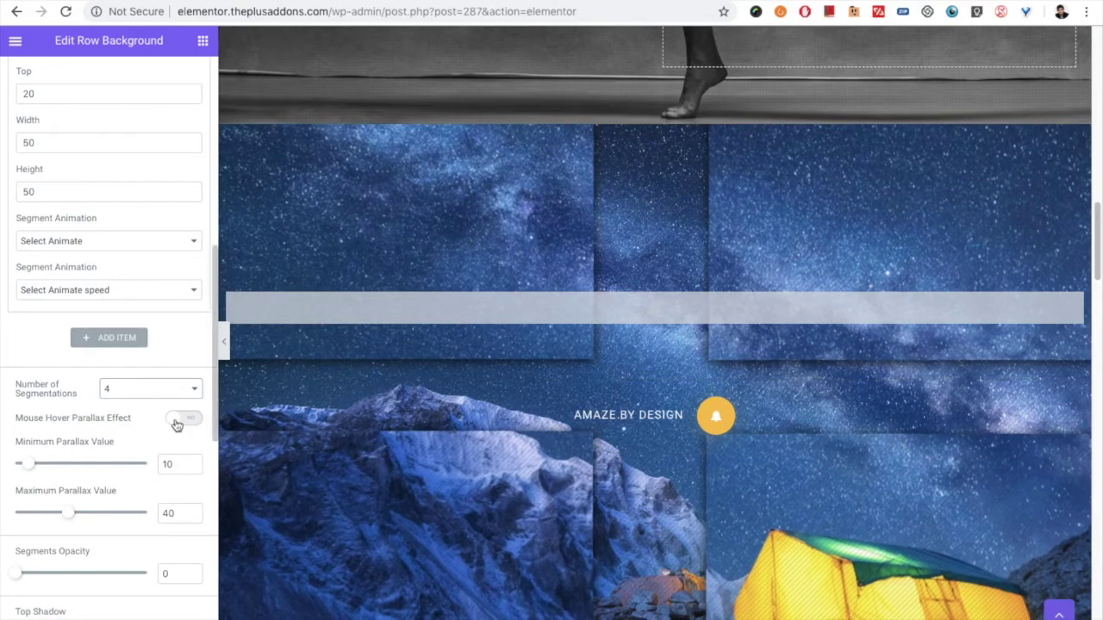
scroll(102, 467, "down", 1)
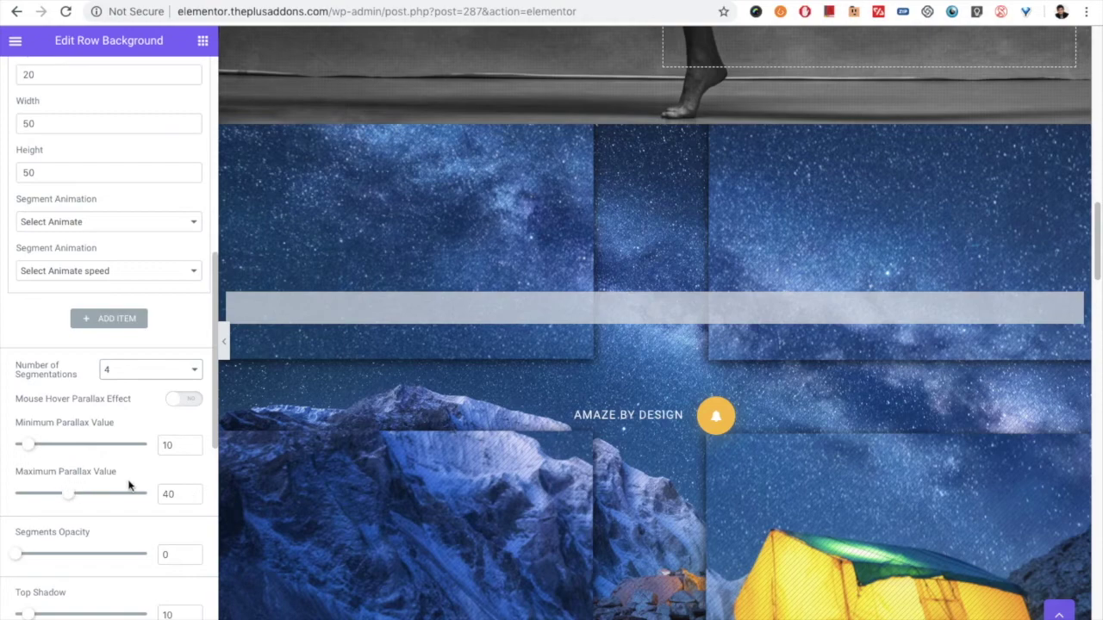
scroll(130, 485, "down", 3)
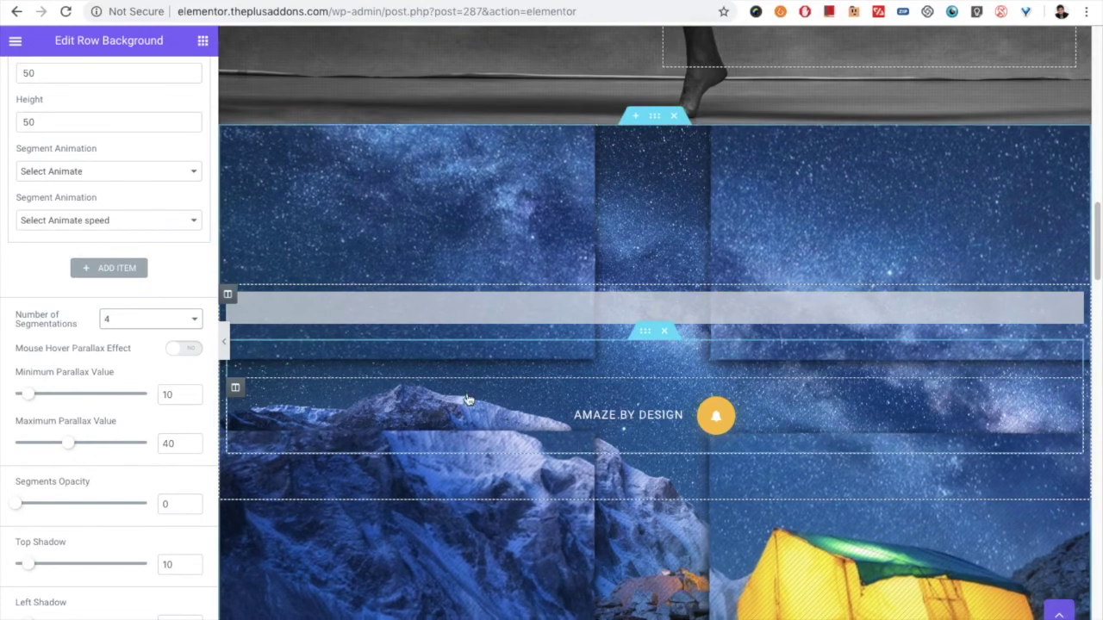
scroll(81, 376, "down", 1)
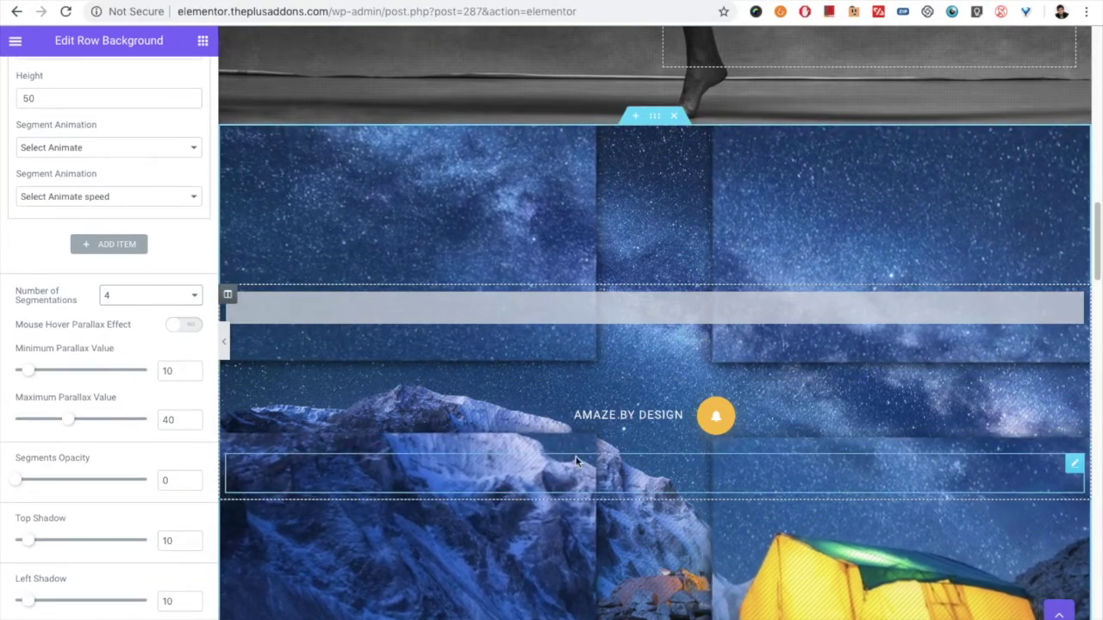
scroll(58, 454, "down", 1)
scroll(59, 454, "down", 1)
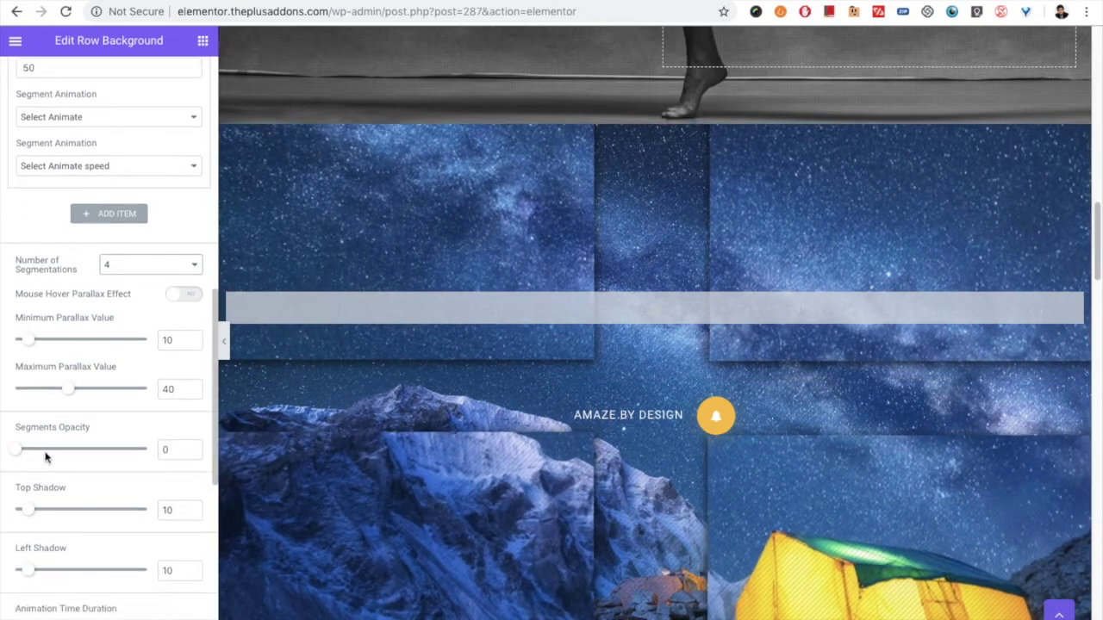
mouse_move(21, 451)
left_mouse_down()
mouse_move(54, 451)
mouse_move(2, 459)
left_mouse_up()
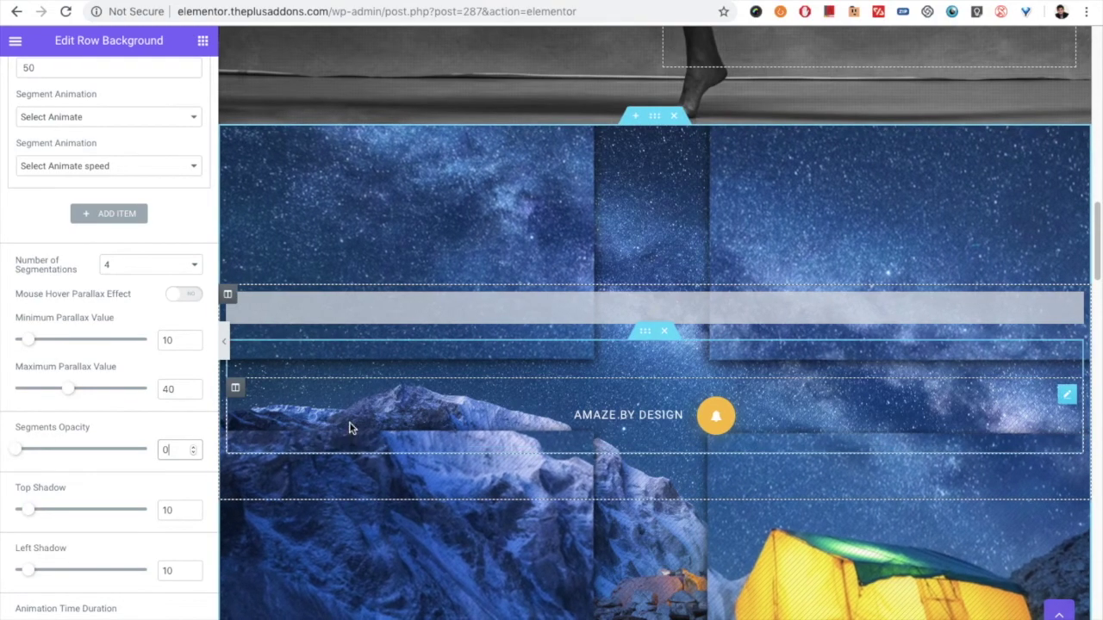
scroll(68, 472, "down", 1)
scroll(68, 471, "down", 1)
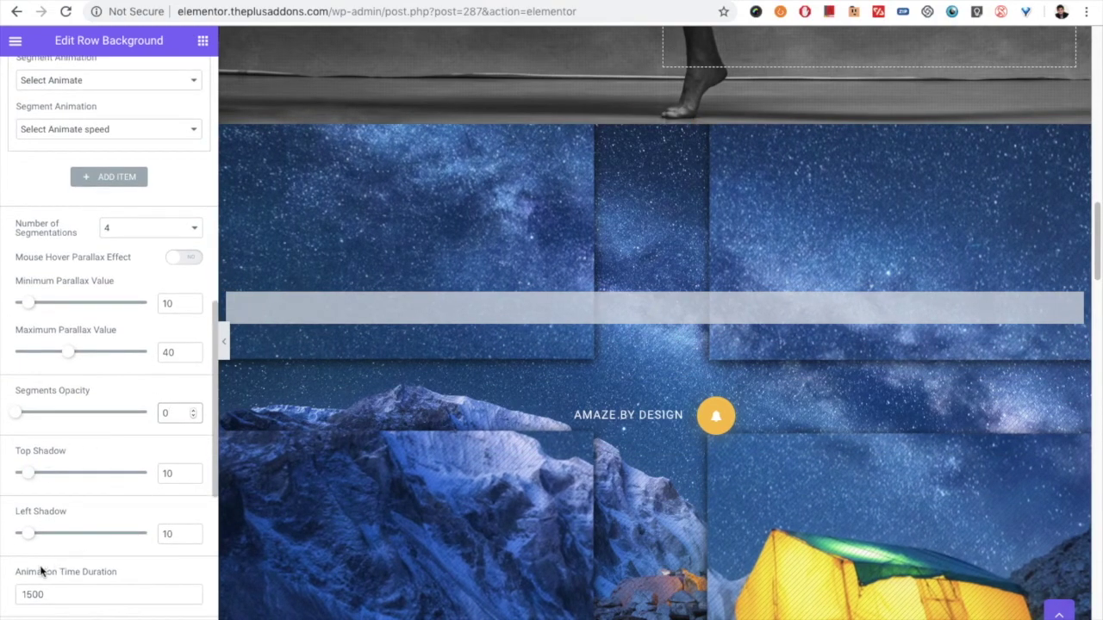
scroll(69, 482, "down", 5)
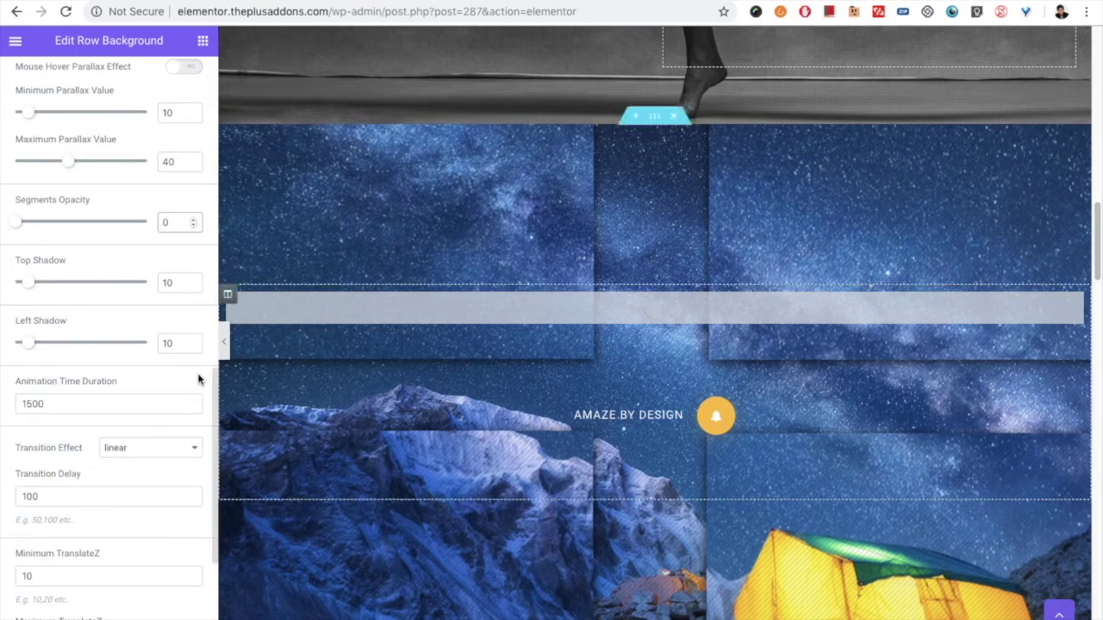
left_click_drag(54, 404, 2, 397)
scroll(78, 474, "down", 1)
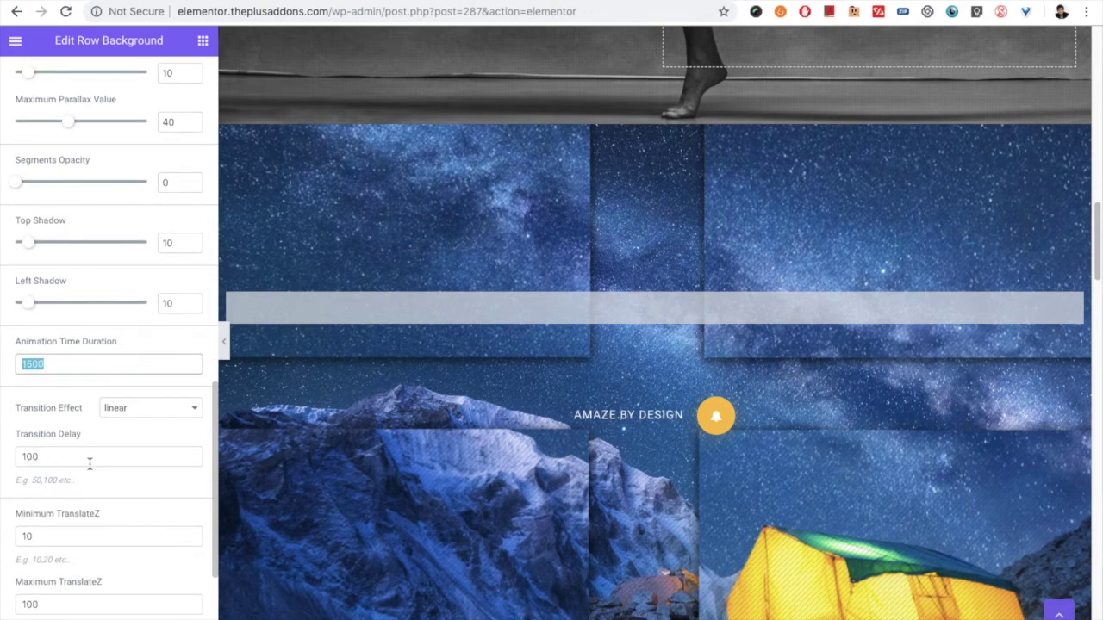
left_click(124, 413)
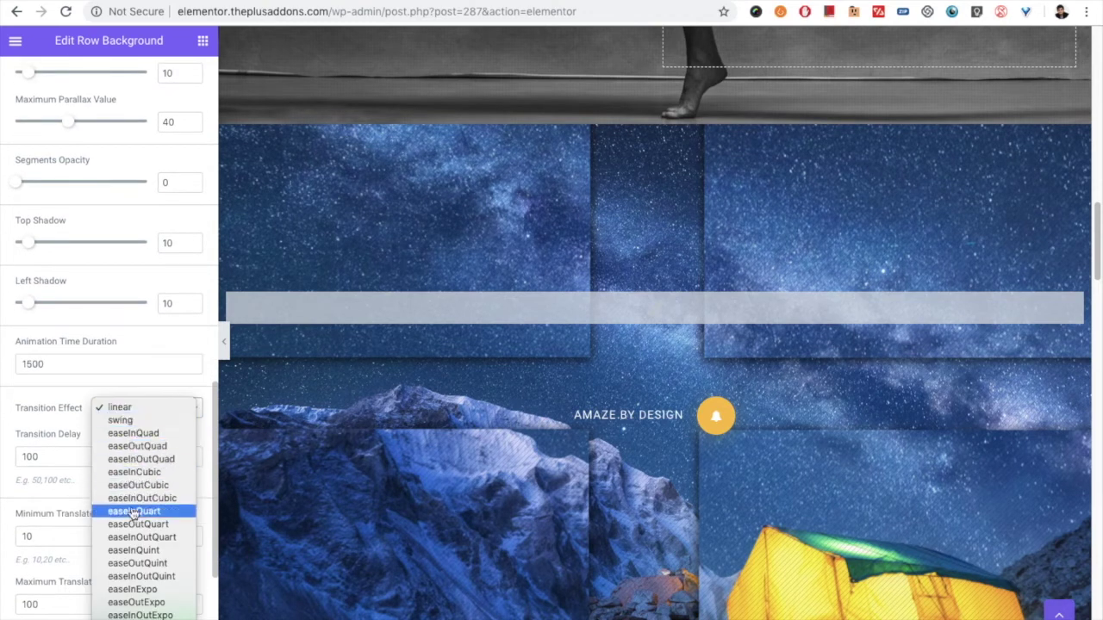
scroll(140, 527, "down", 2)
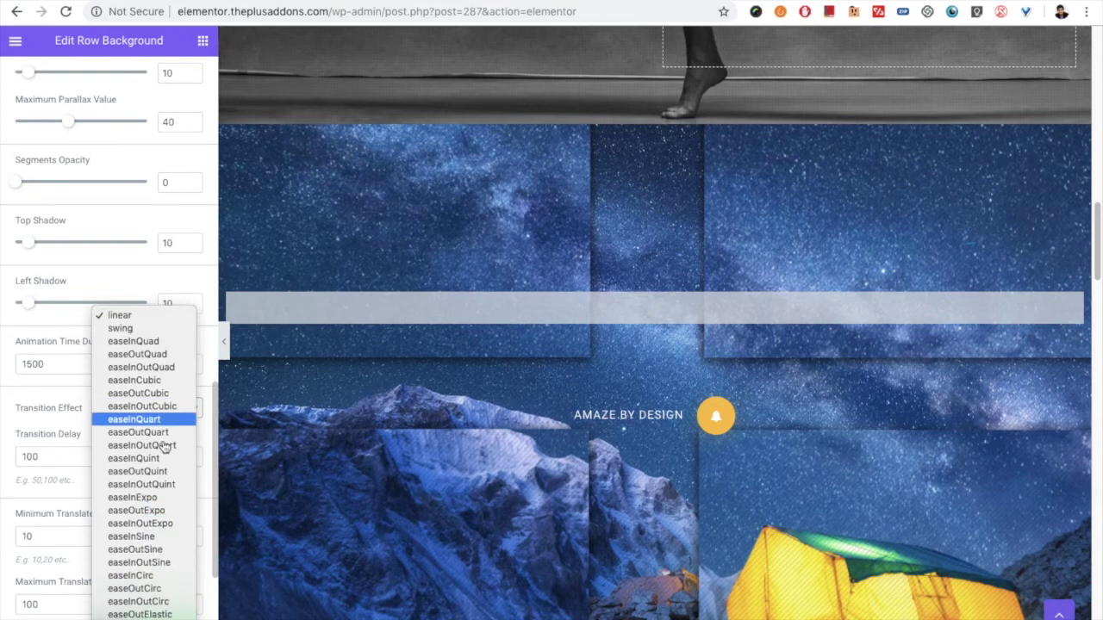
left_click(151, 317)
scroll(60, 428, "down", 2)
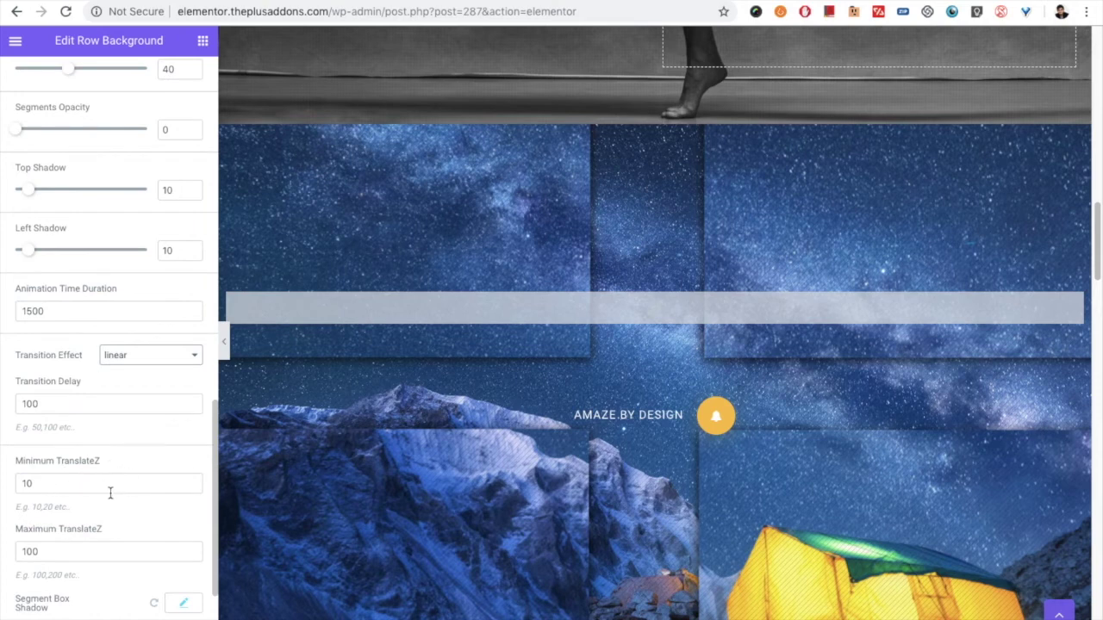
scroll(110, 493, "down", 1)
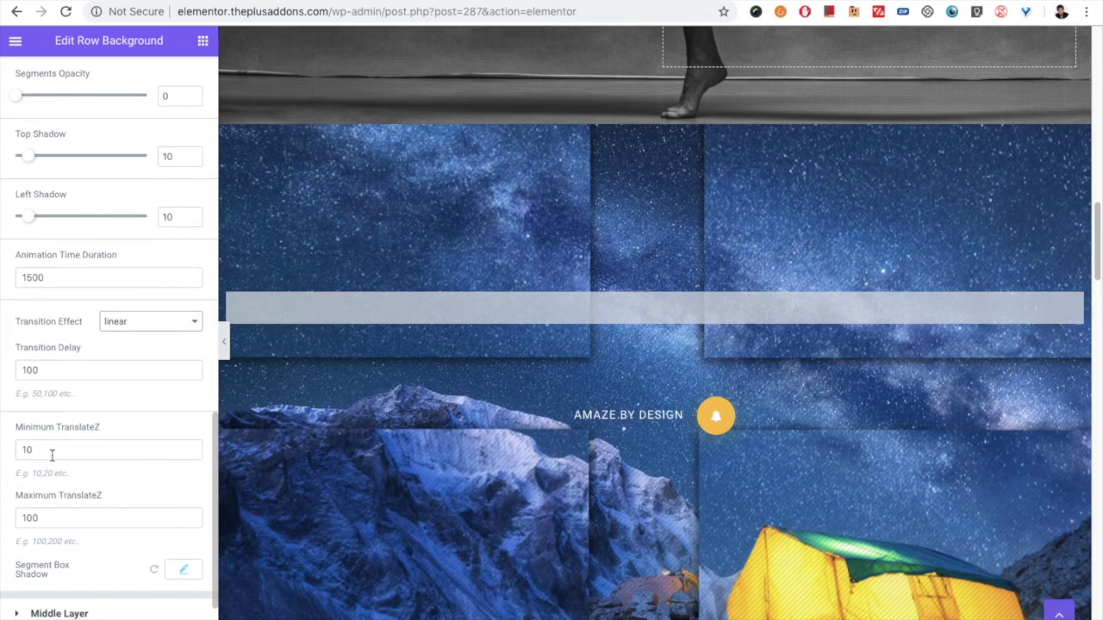
left_click_drag(52, 455, 3, 446)
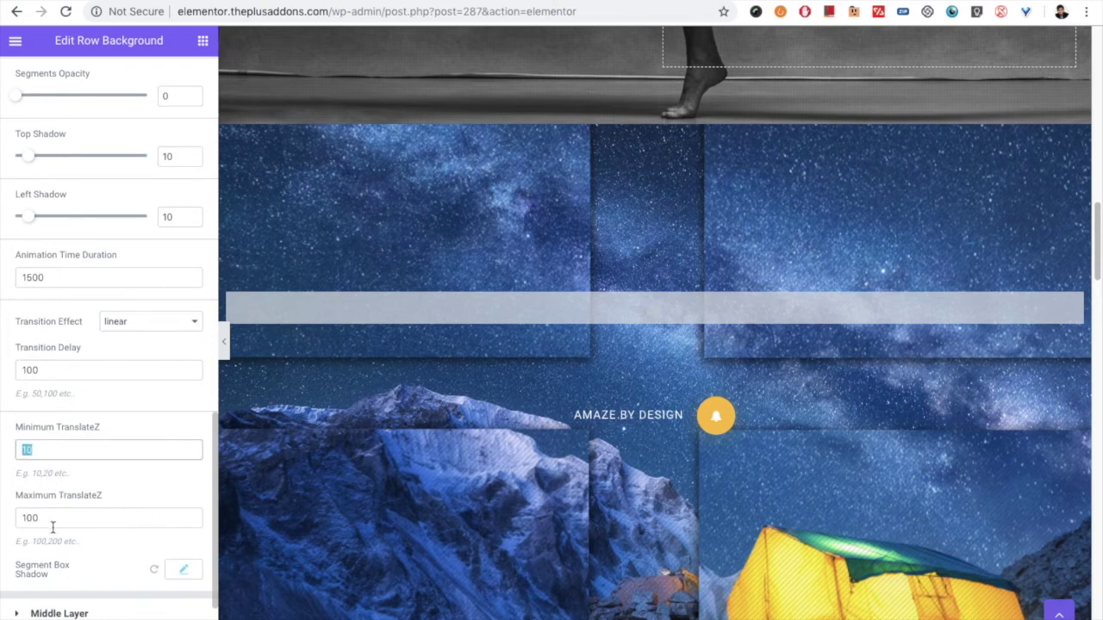
scroll(53, 528, "down", 1)
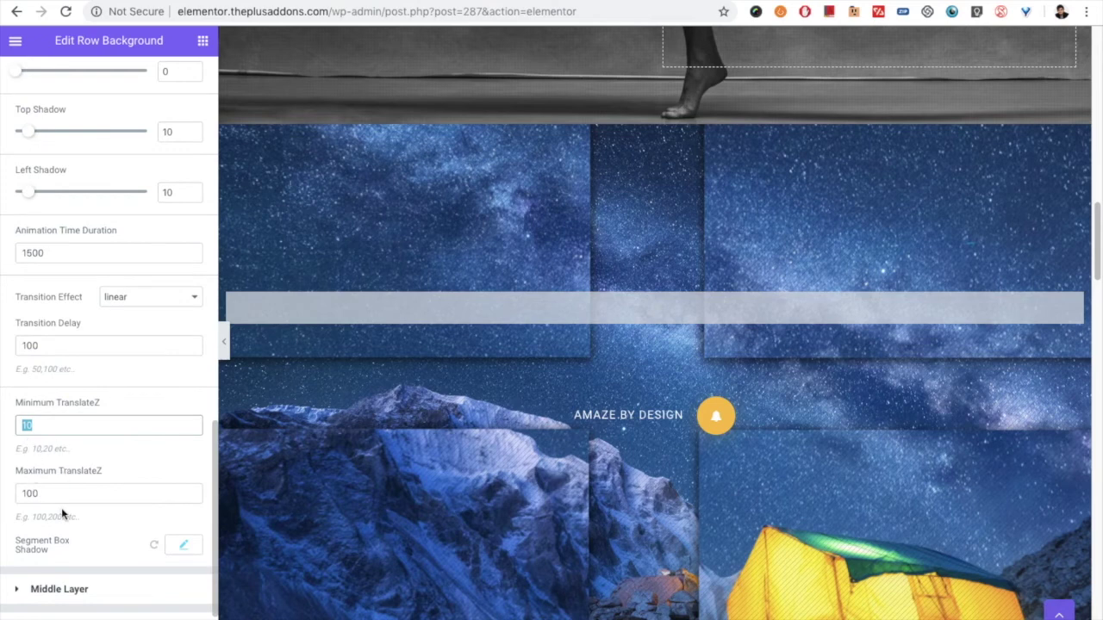
scroll(72, 512, "down", 1)
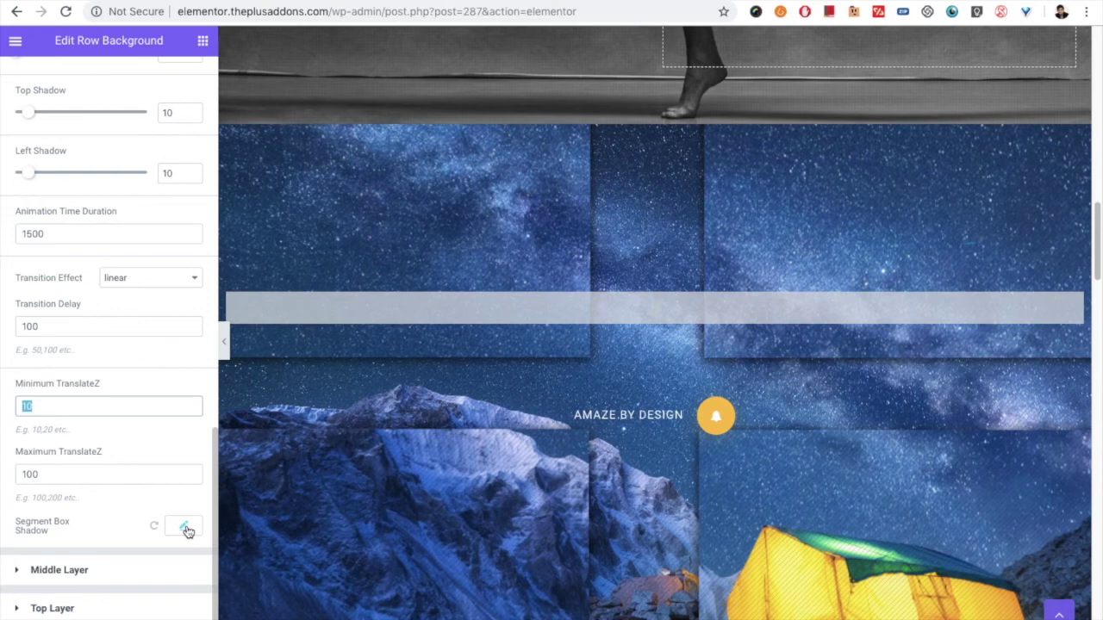
scroll(106, 436, "up", 15)
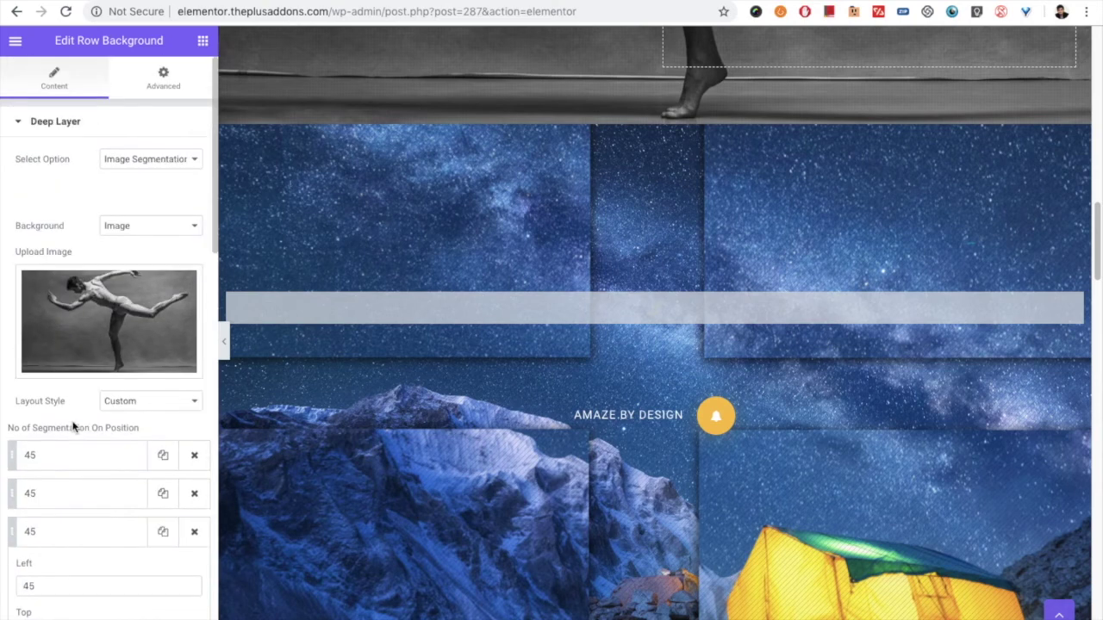
- Try the Style 1 preset, then settle on Style 4 for the segmentation layout
left_click(134, 405)
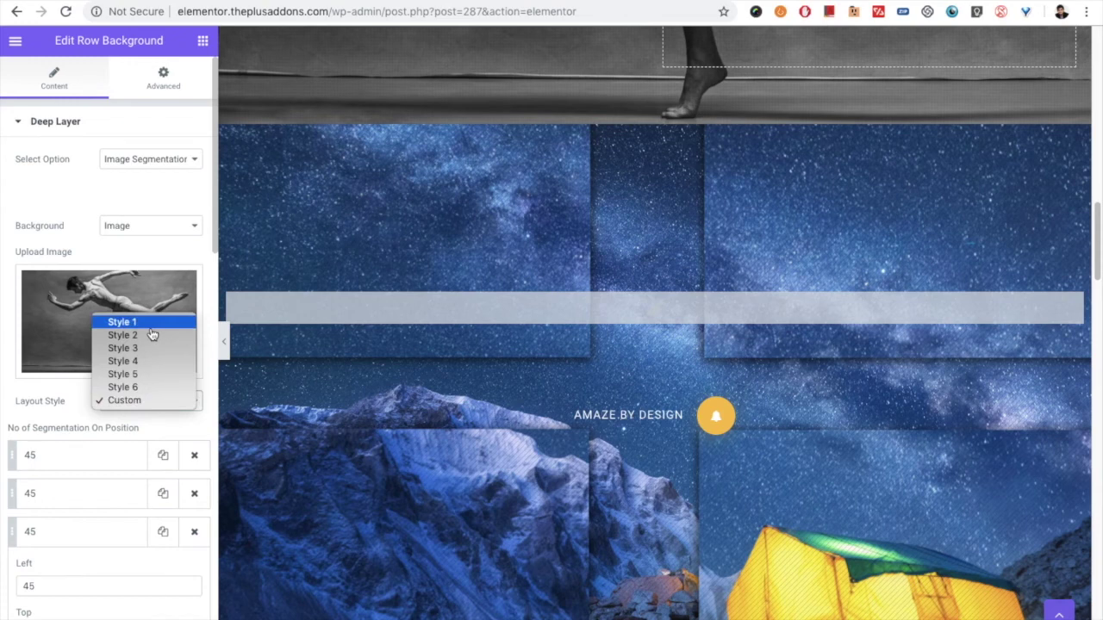
left_click(150, 324)
left_click(144, 413)
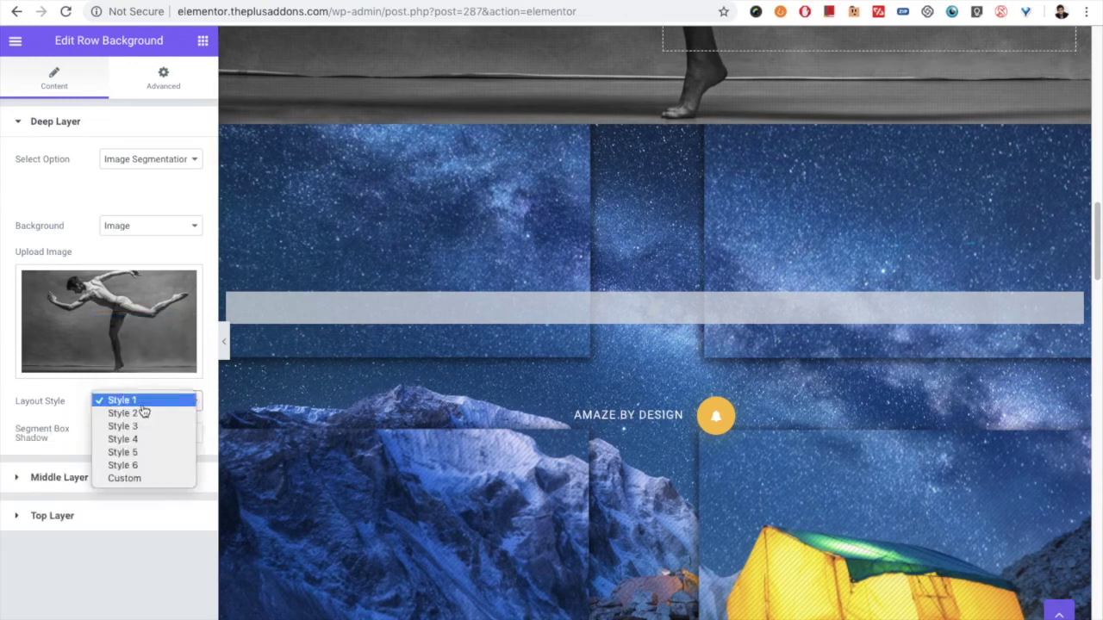
left_click(138, 418)
left_click(127, 405)
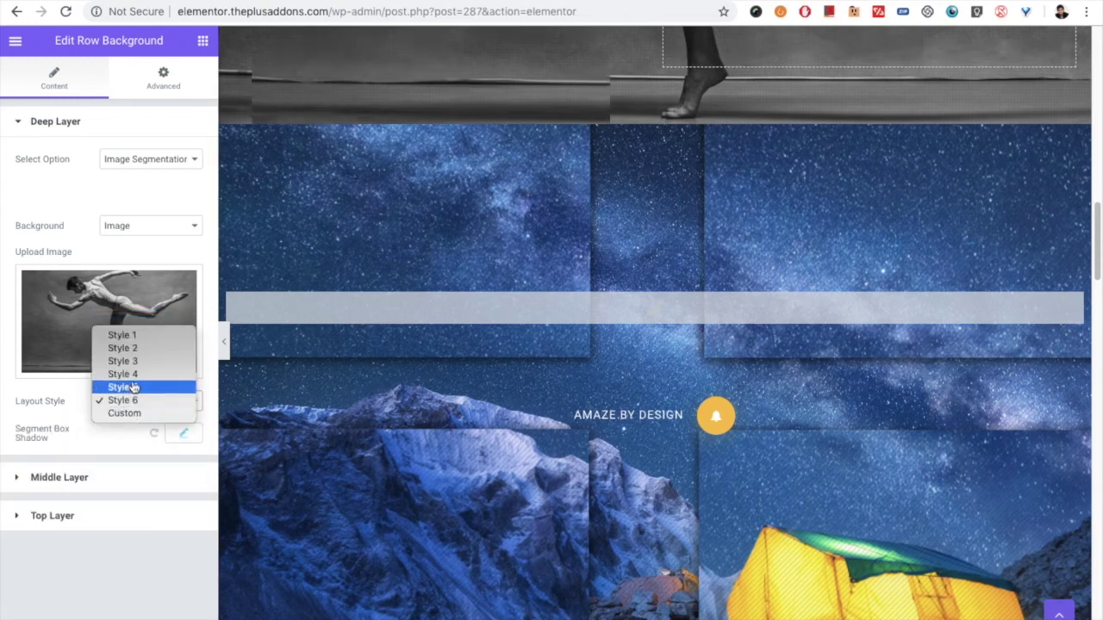
left_click(138, 379)
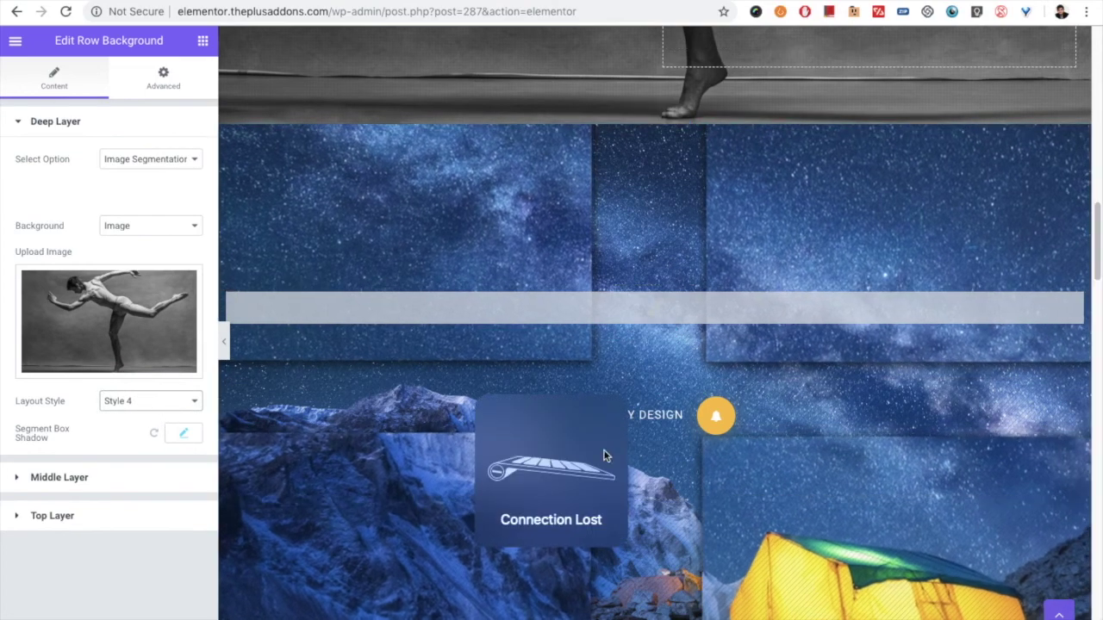
scroll(783, 465, "up", 10)
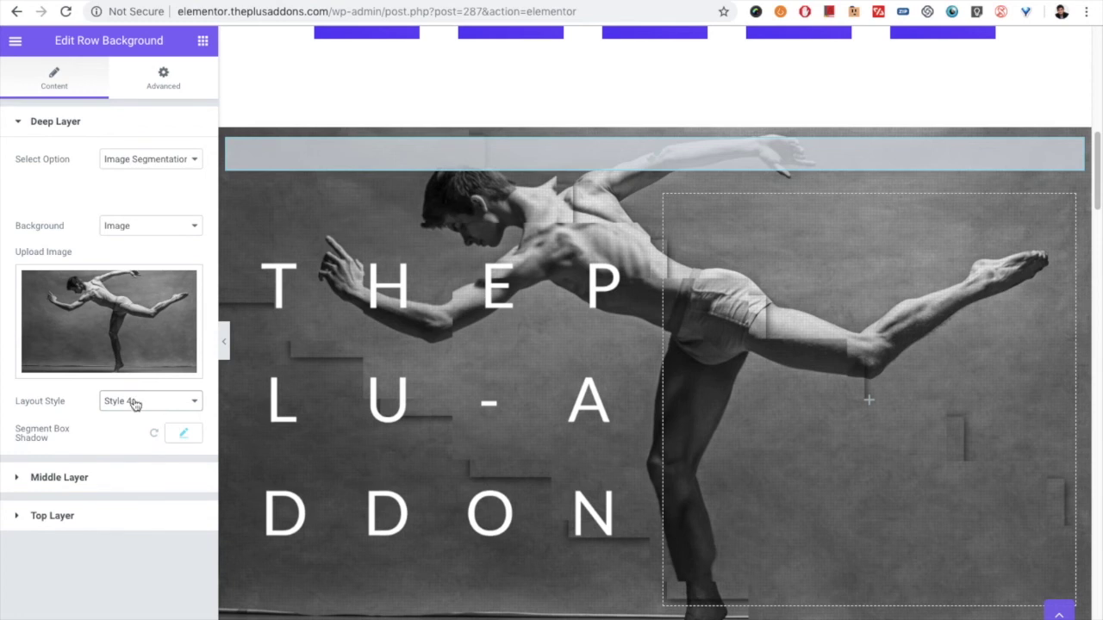
scroll(373, 336, "up", 10)
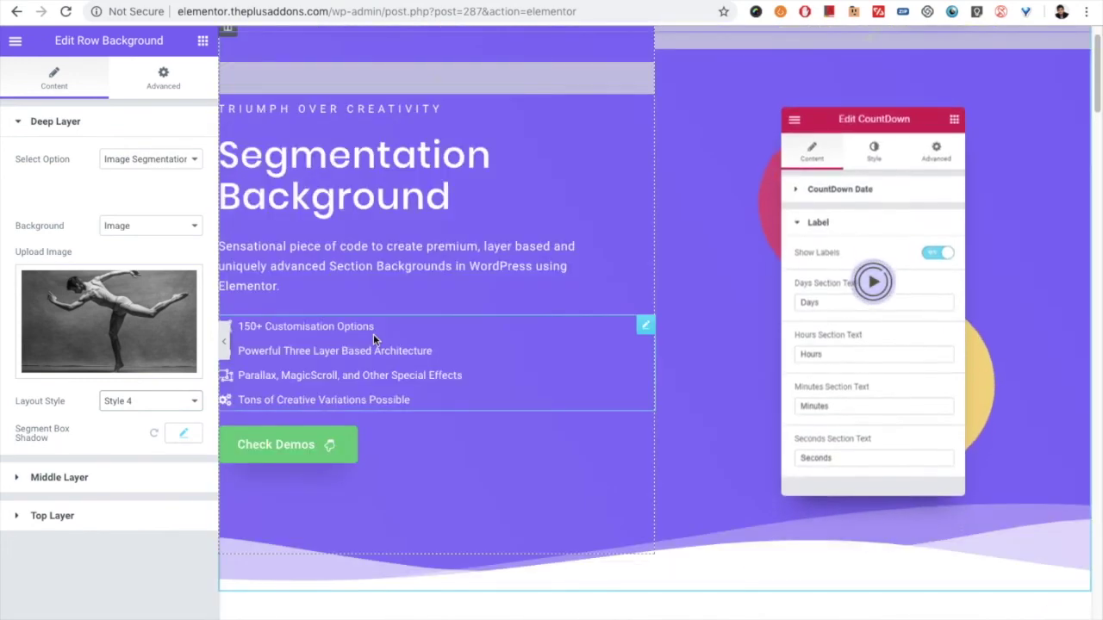